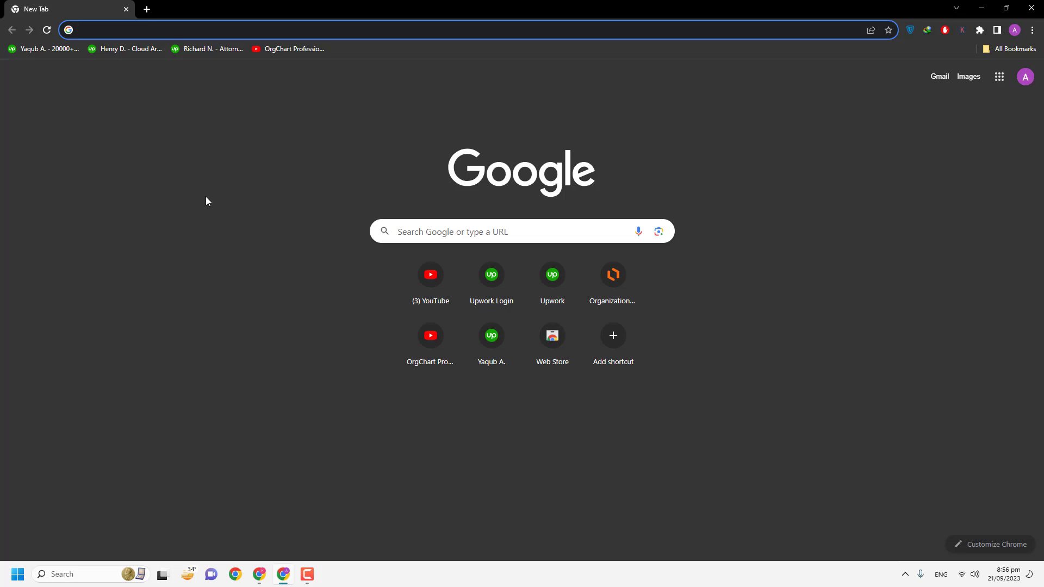
# - Search Google for 'lucidchart login' from the Chrome address bar
pyautogui.write('lucidcha')
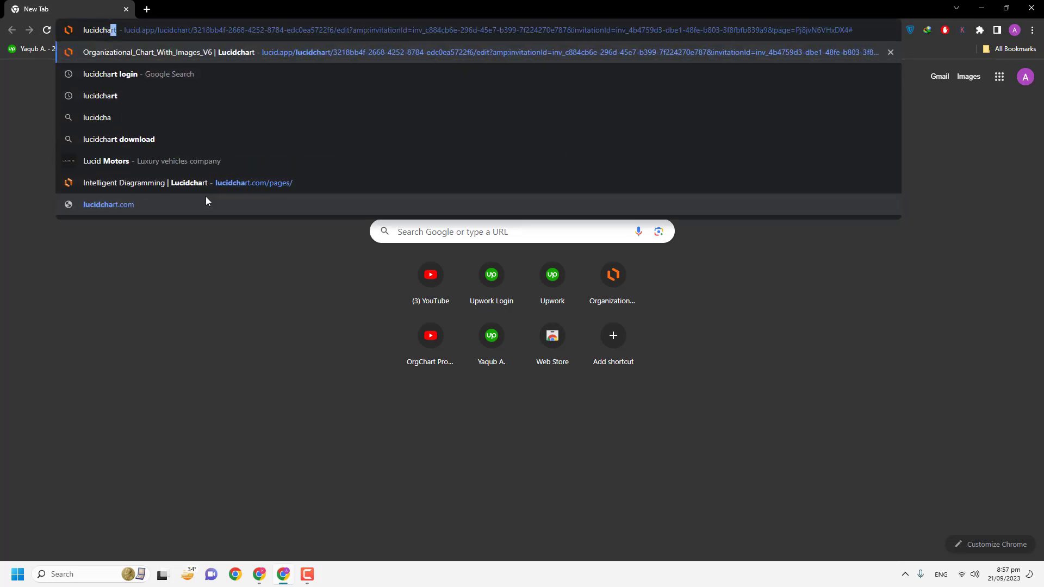
pyautogui.write('rt login')
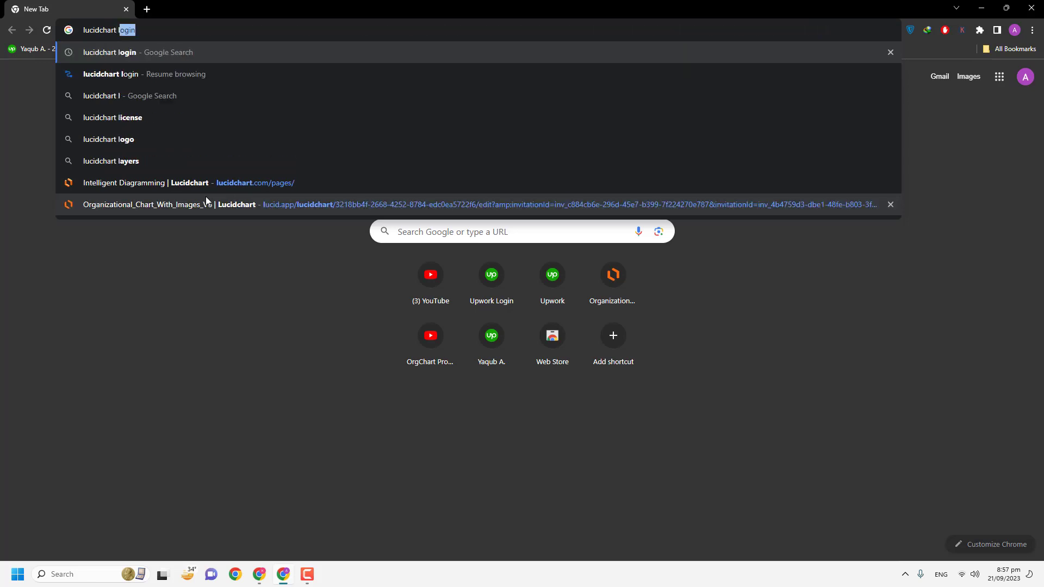
pyautogui.press('Return')
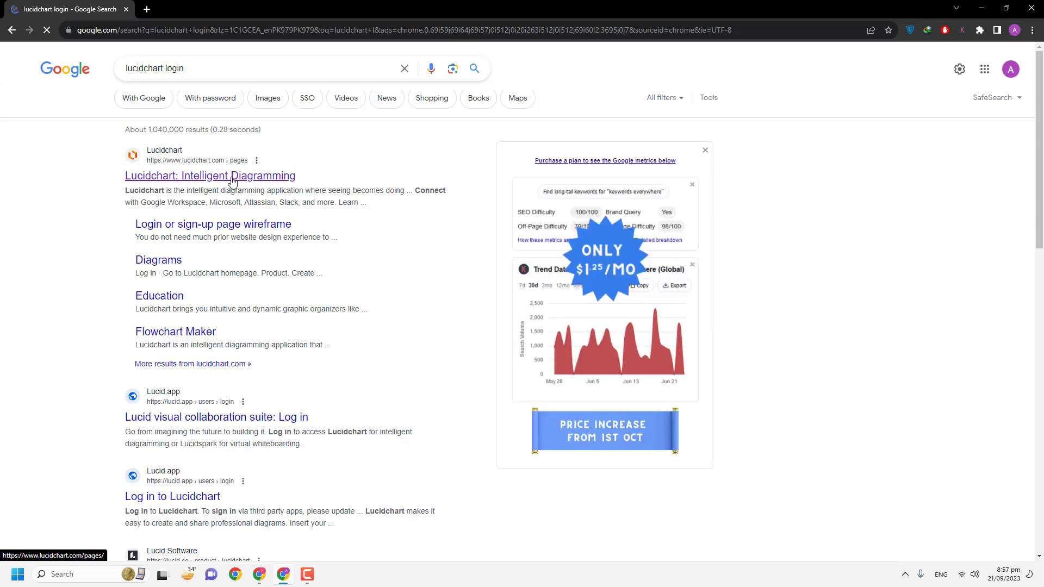
# - Open the 'Lucidchart: Intelligent Diagramming' result to reach Lucid's Recent Documents page
pyautogui.click(232, 177)
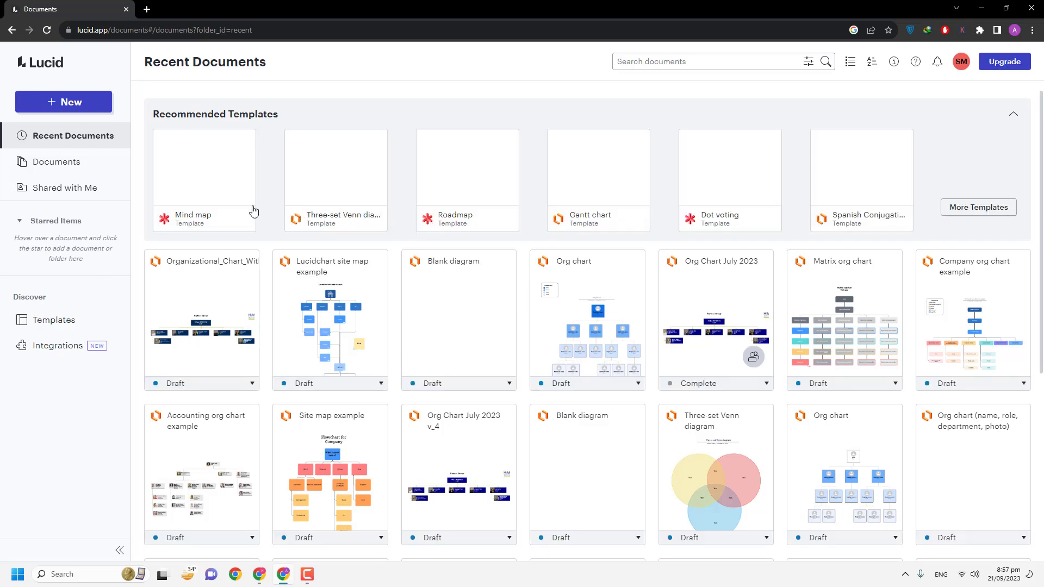
# - Create a new blank Lucidchart document from the New menu's Lucidchart submenu
pyautogui.click(75, 104)
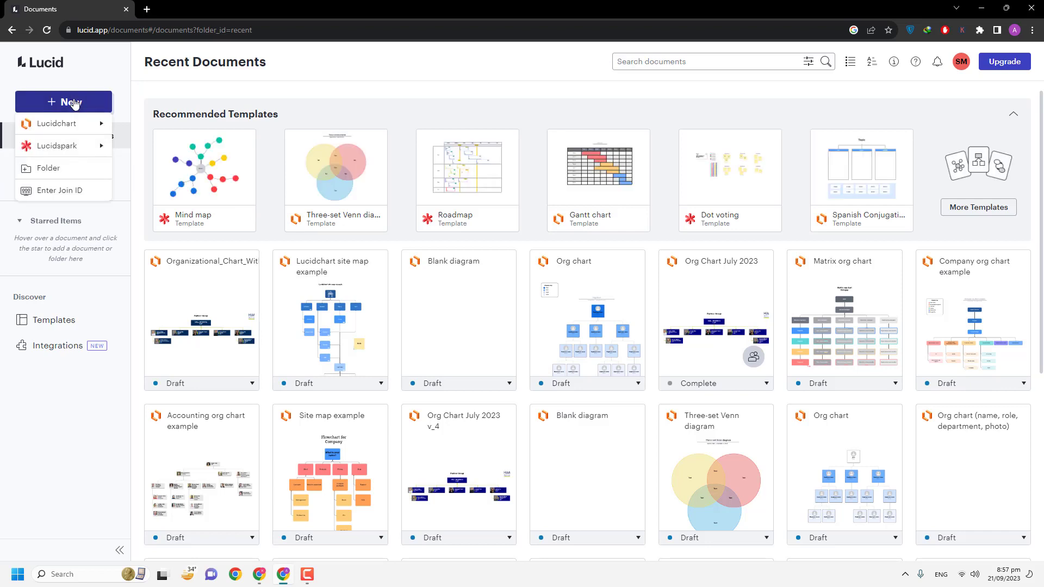
pyautogui.moveTo(71, 127)
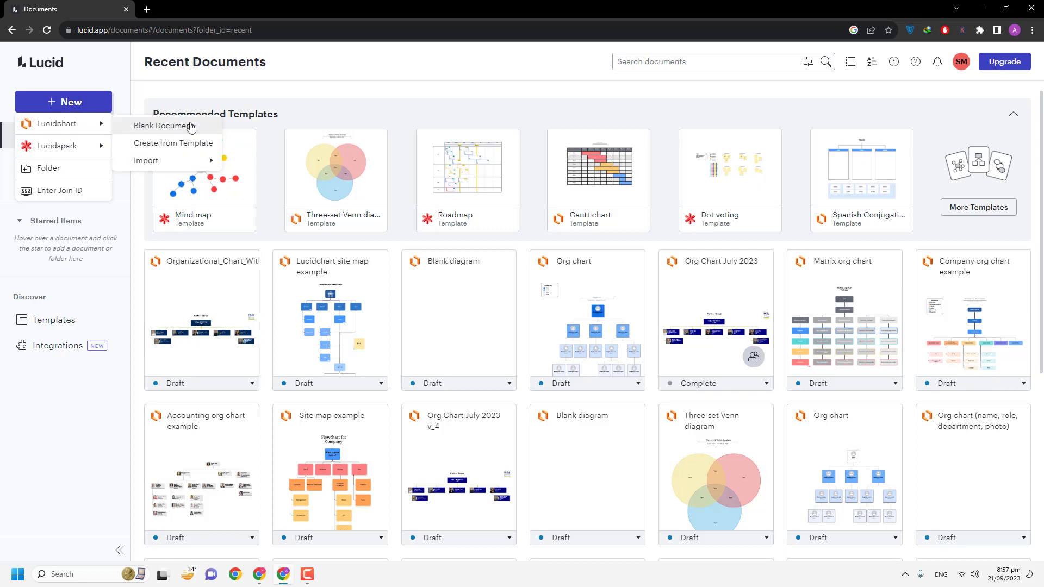
pyautogui.moveTo(184, 163)
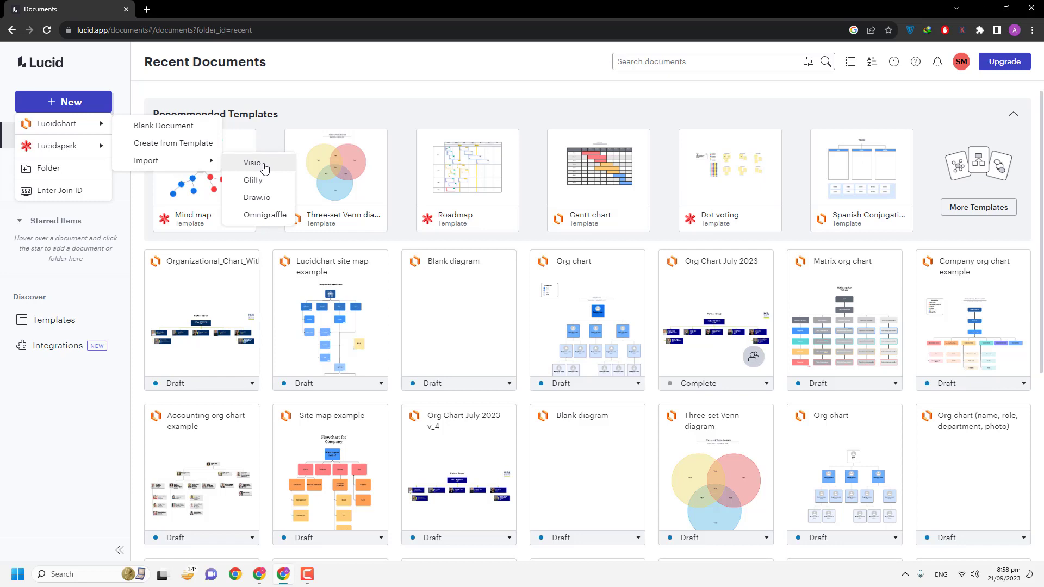
pyautogui.click(163, 125)
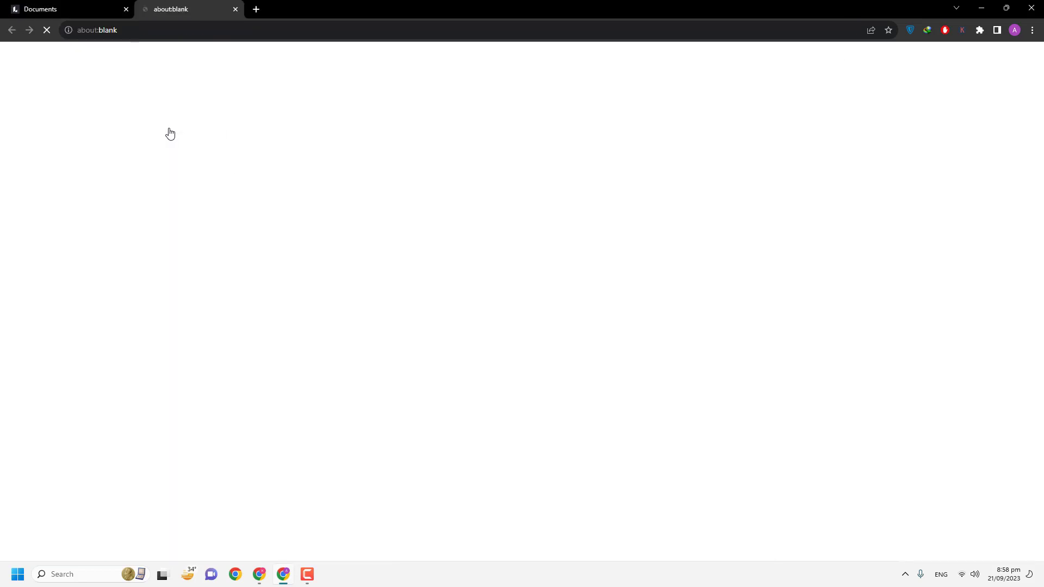
# - Switch from the Documents tab to the new 'Blank diagram: Lucidchart' tab
pyautogui.click(86, 3)
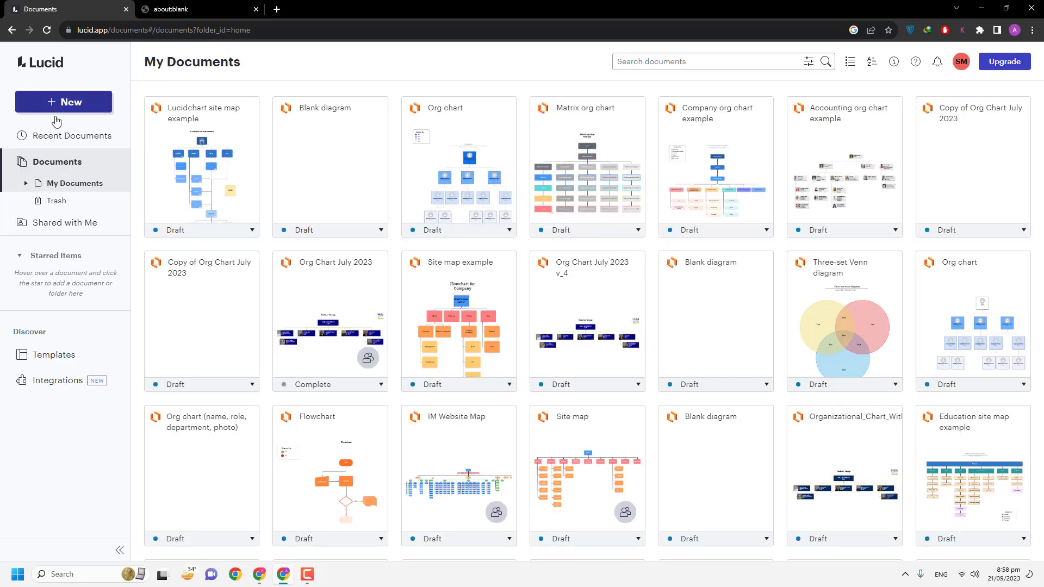
pyautogui.click(90, 5)
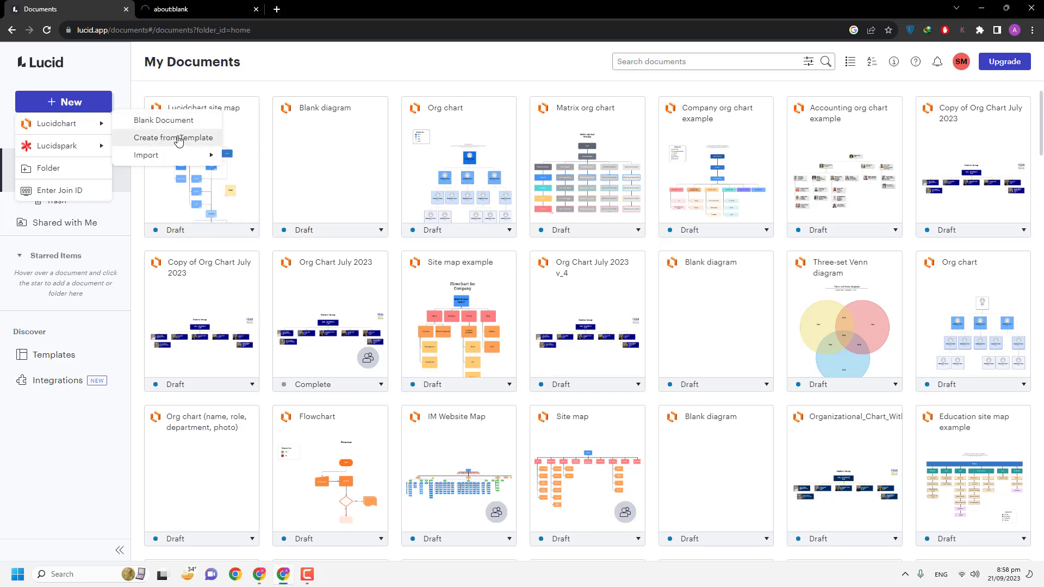
pyautogui.click(193, 5)
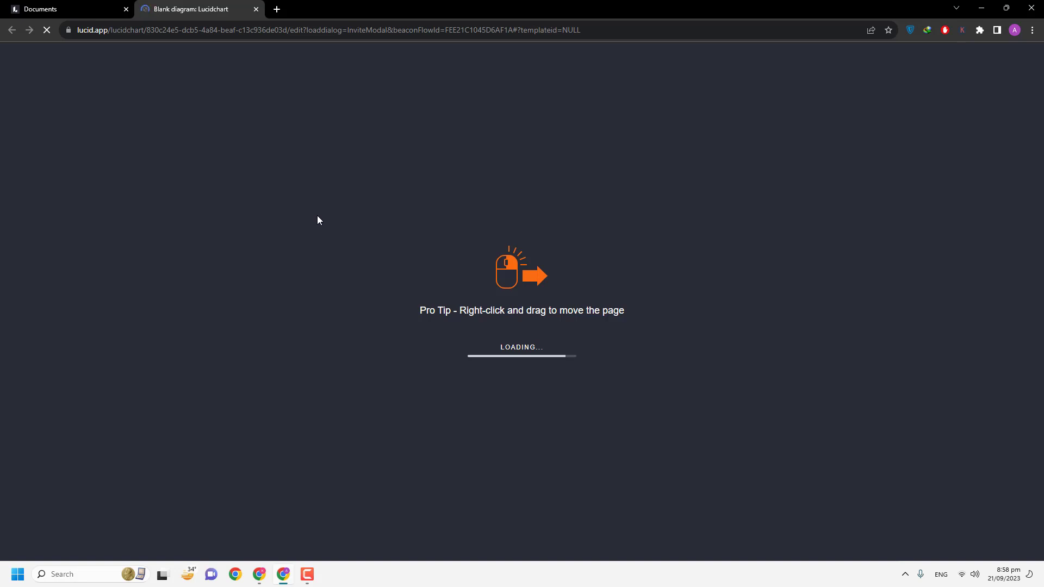
# - Go to Documents and back until the blank diagram's empty Page 1 canvas loads
pyautogui.click(89, 8)
pyautogui.click(224, 6)
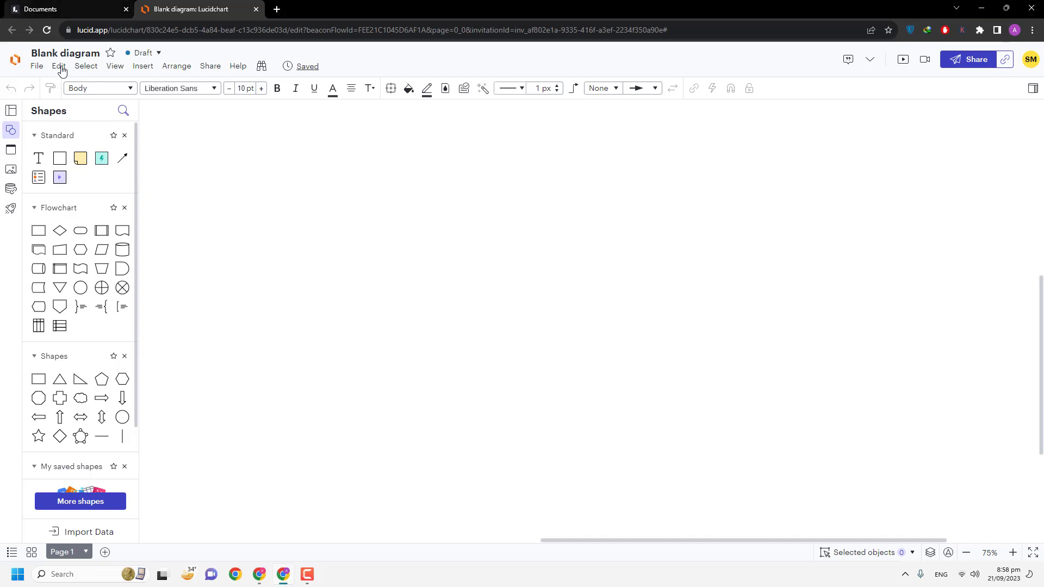
# - Change the 'Blank diagram' title to 'Org chart in lucidchart'
pyautogui.click(86, 53)
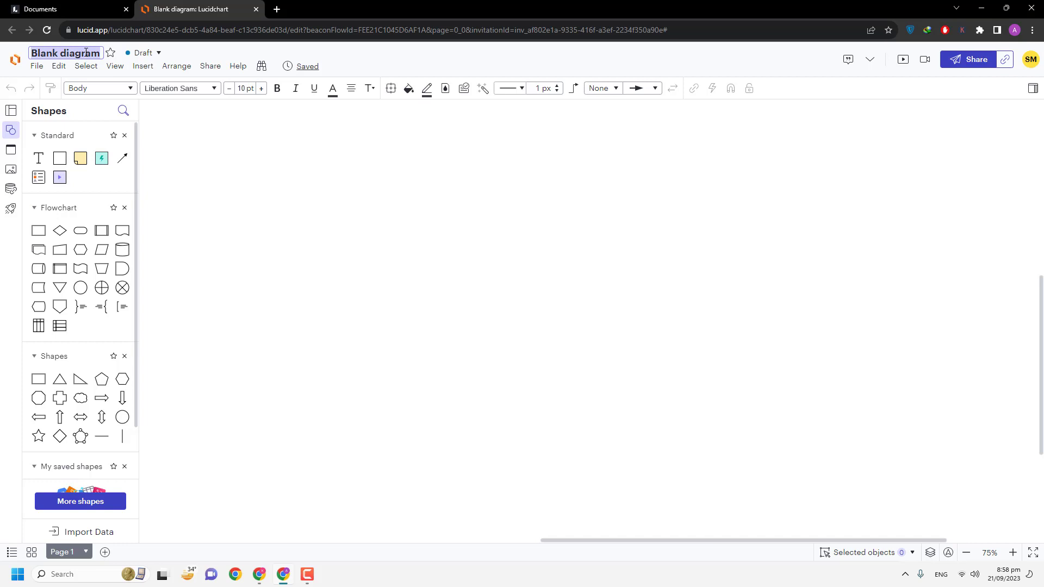
pyautogui.write('Org cha')
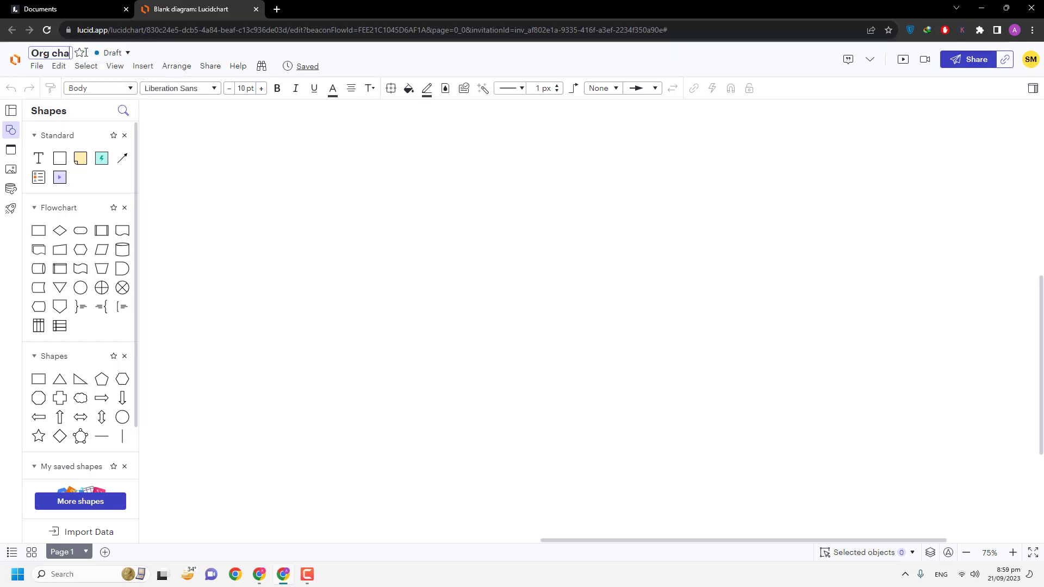
pyautogui.write('rt in lucidchart')
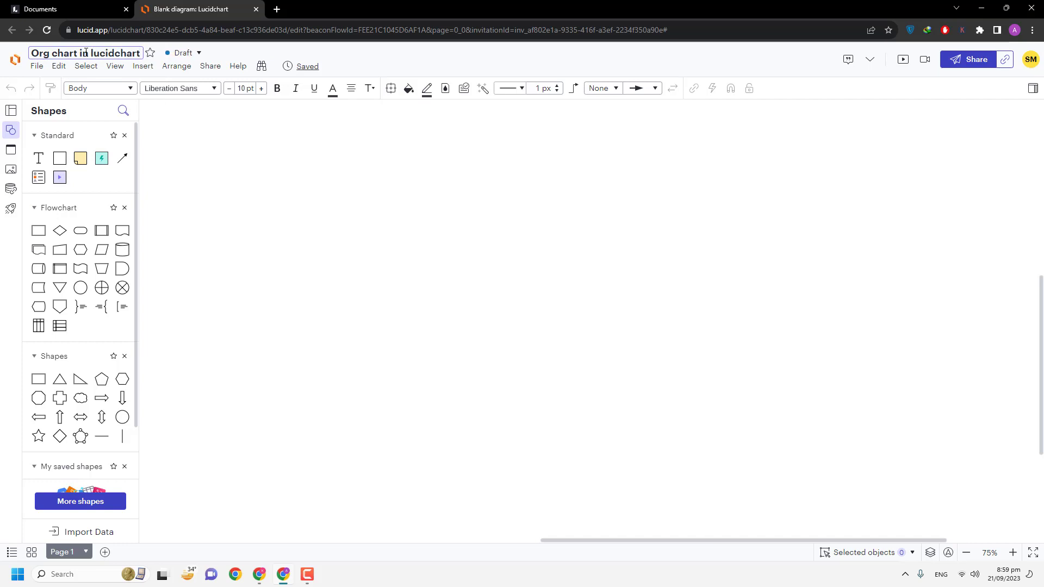
pyautogui.press('Return')
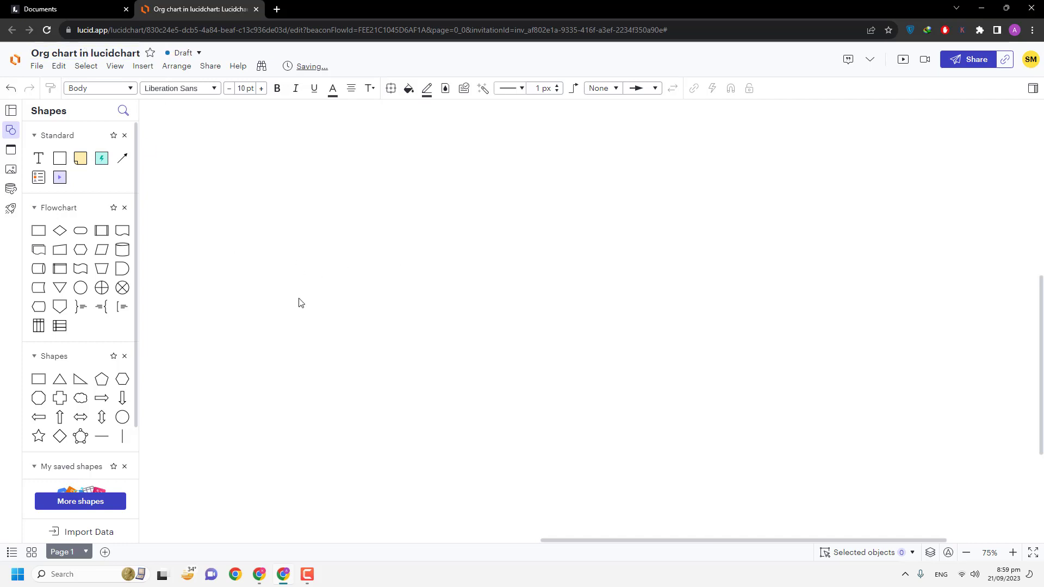
pyautogui.scroll(-1, 87, 387)
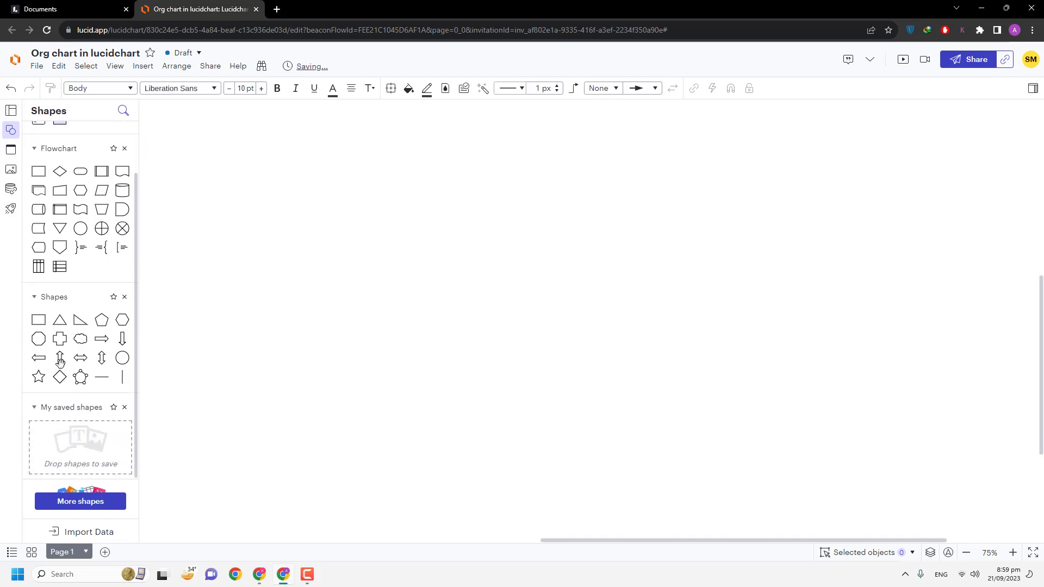
# - Enable the Org Charts standard library in More shapes and add it to the sidebar
pyautogui.click(97, 504)
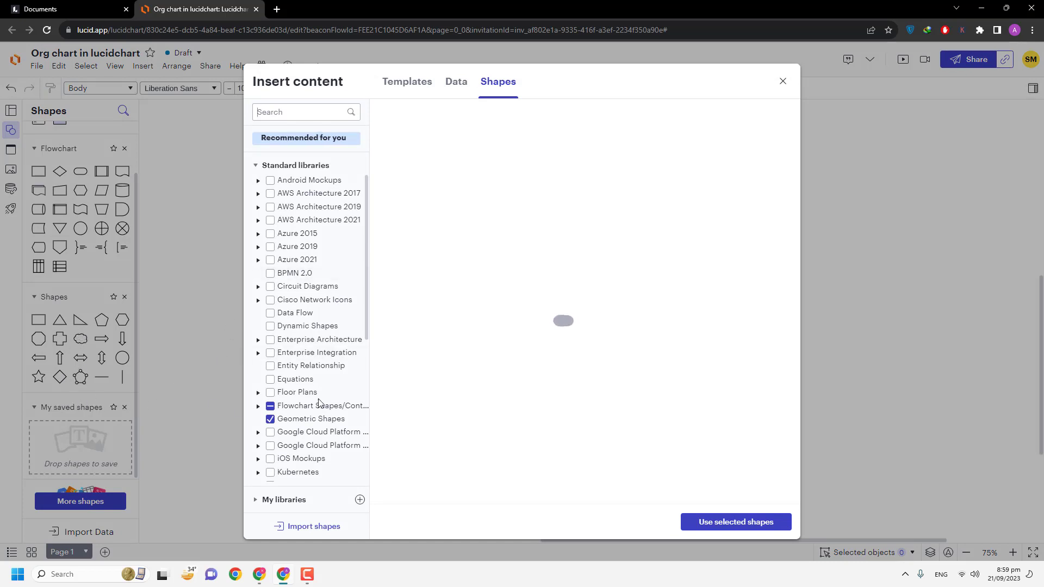
pyautogui.scroll(-3, 319, 403)
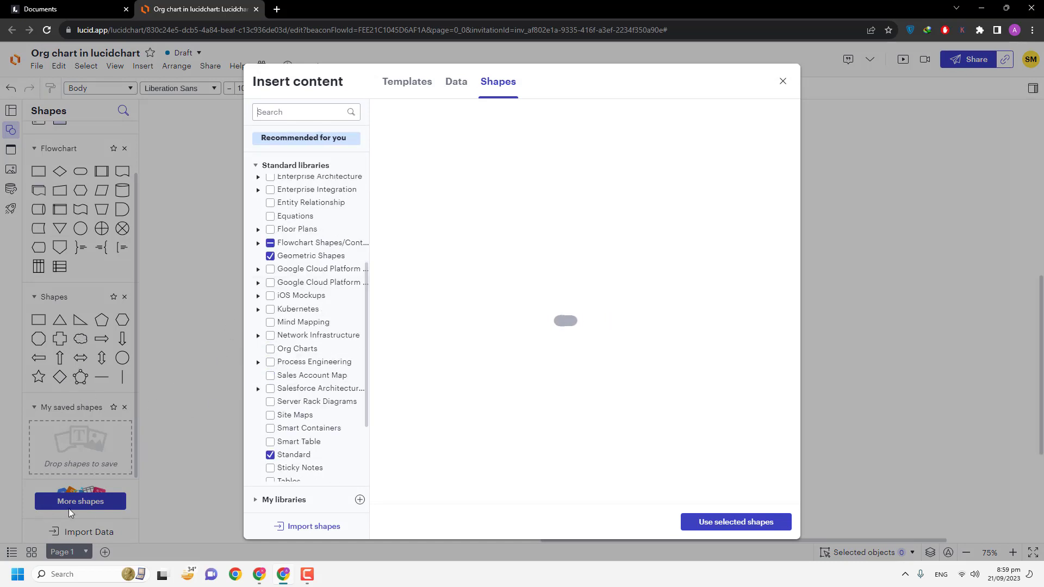
pyautogui.scroll(-2, 278, 325)
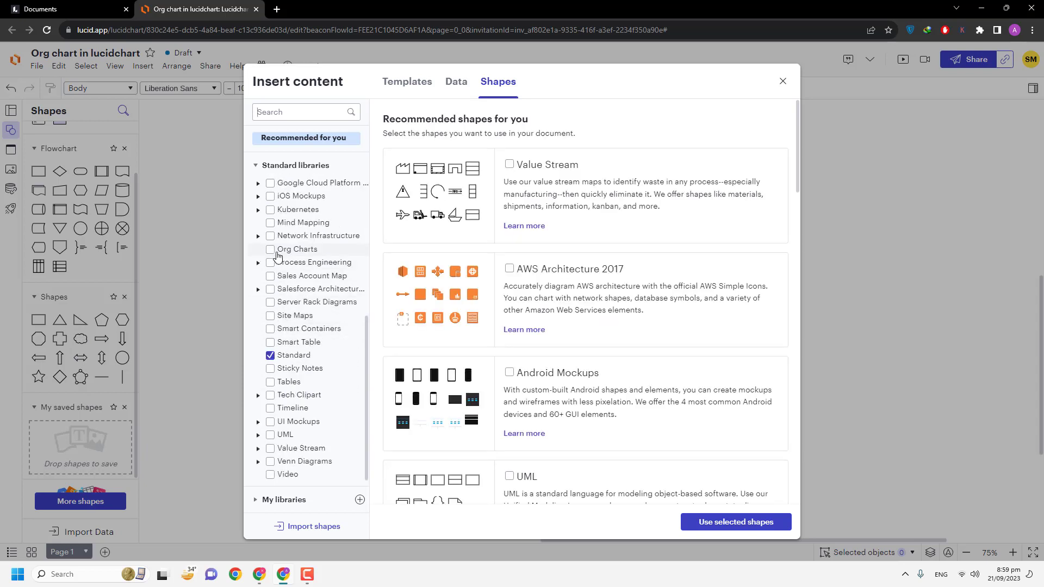
pyautogui.click(277, 253)
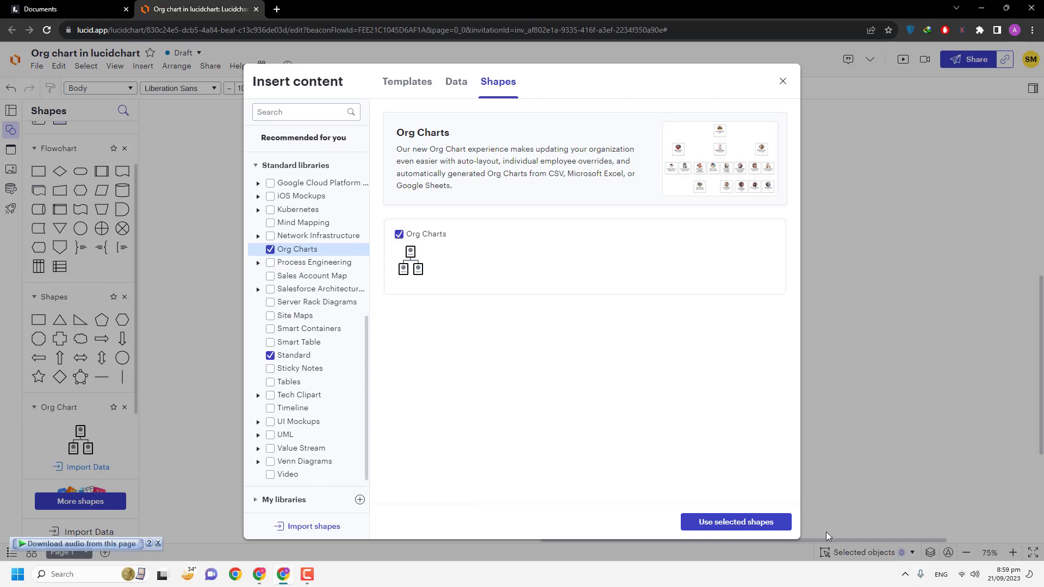
pyautogui.click(757, 530)
pyautogui.scroll(-2, 65, 416)
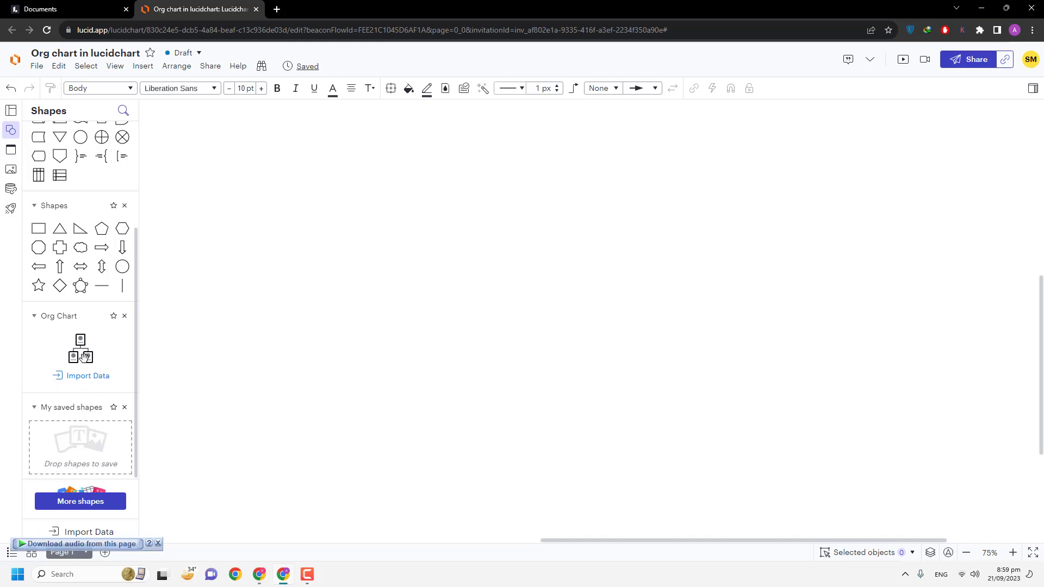
# - Drop the Org Chart template (CEO, VP Product, VP Engineering) onto the canvas and centre it
pyautogui.moveTo(83, 356)
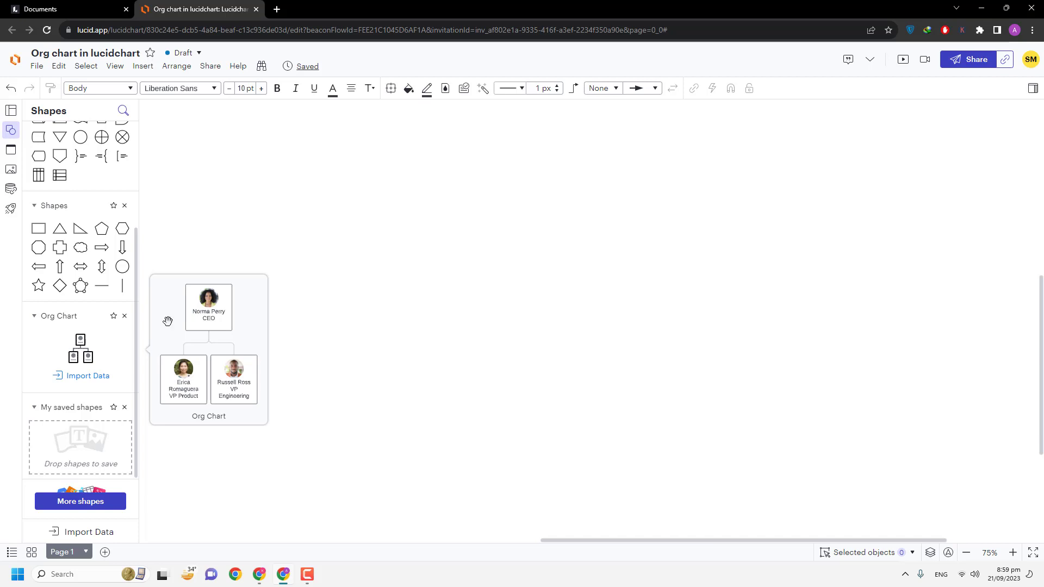
pyautogui.moveTo(167, 321); pyautogui.dragTo(462, 197)
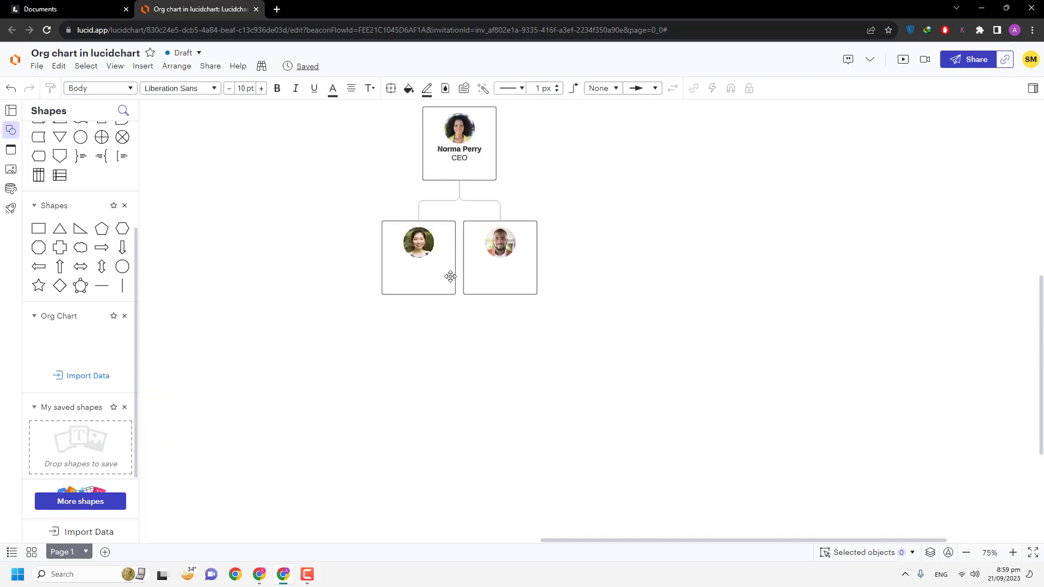
pyautogui.moveTo(450, 277); pyautogui.dragTo(523, 230)
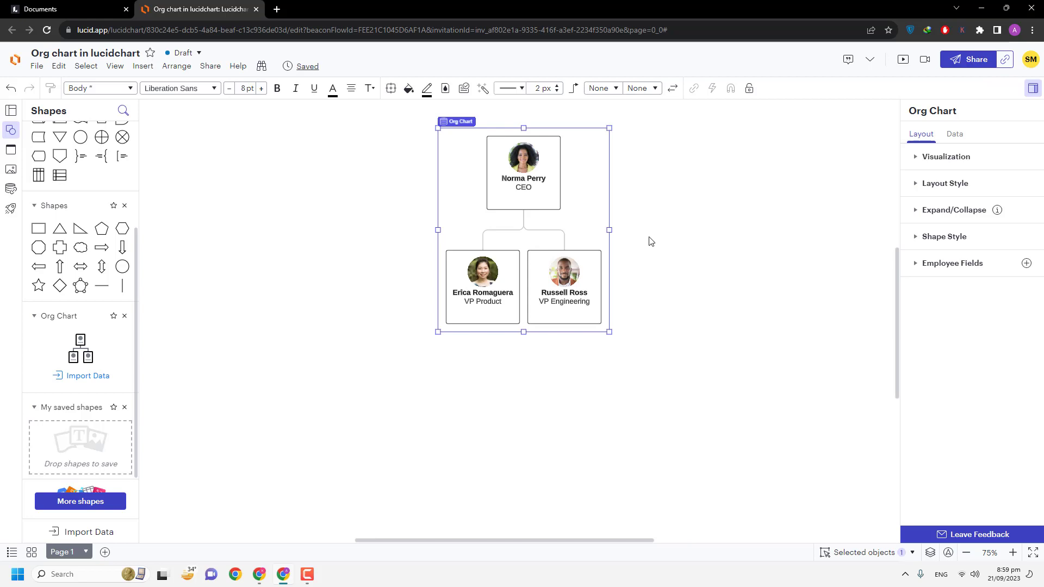
pyautogui.click(526, 176)
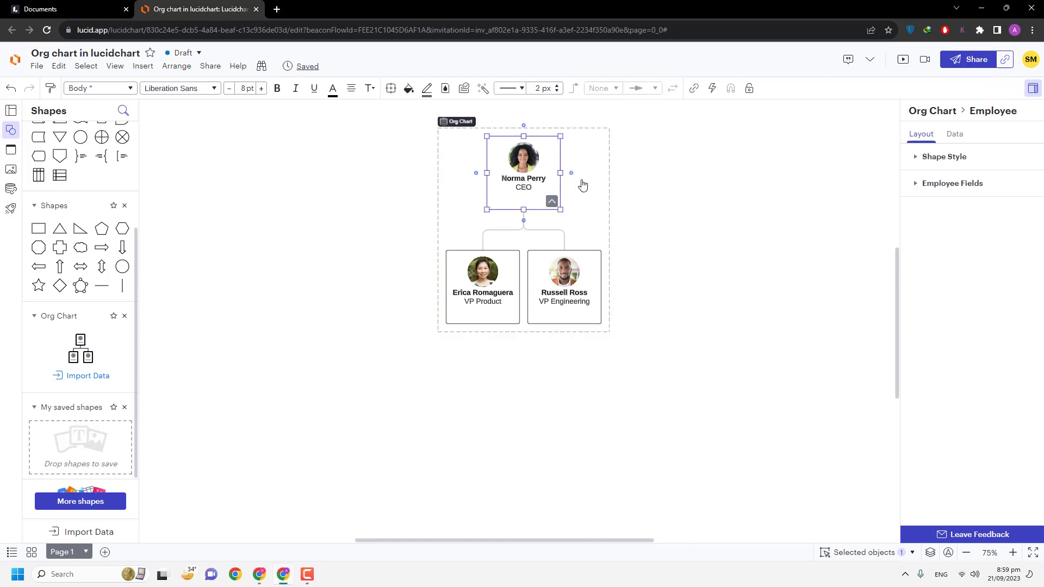
pyautogui.doubleClick(534, 180)
pyautogui.click(535, 178)
pyautogui.tripleClick(536, 178)
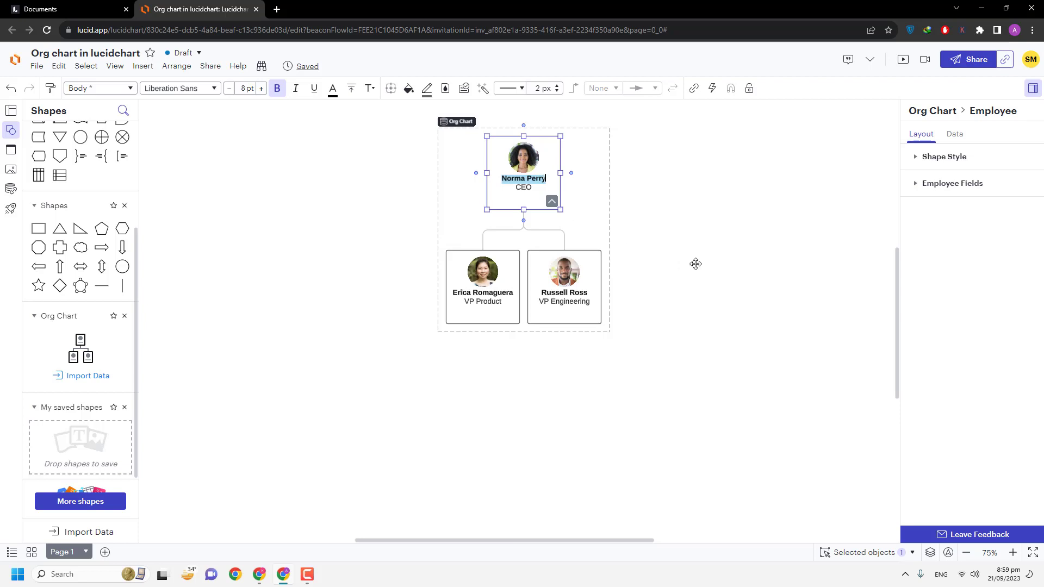
pyautogui.click(643, 259)
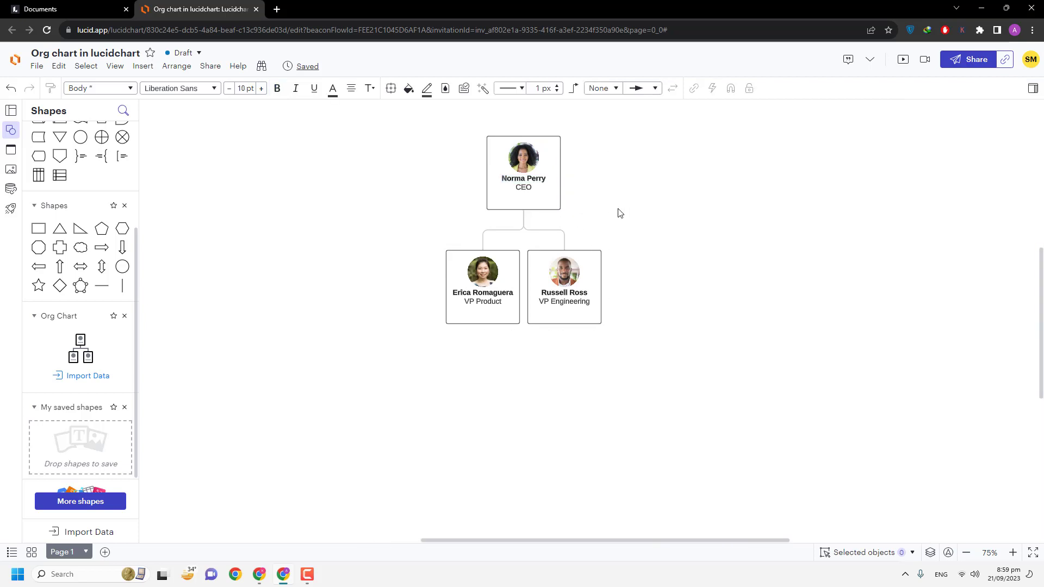
# - Give the CEO two more 'New Employee' direct reports
pyautogui.click(550, 206)
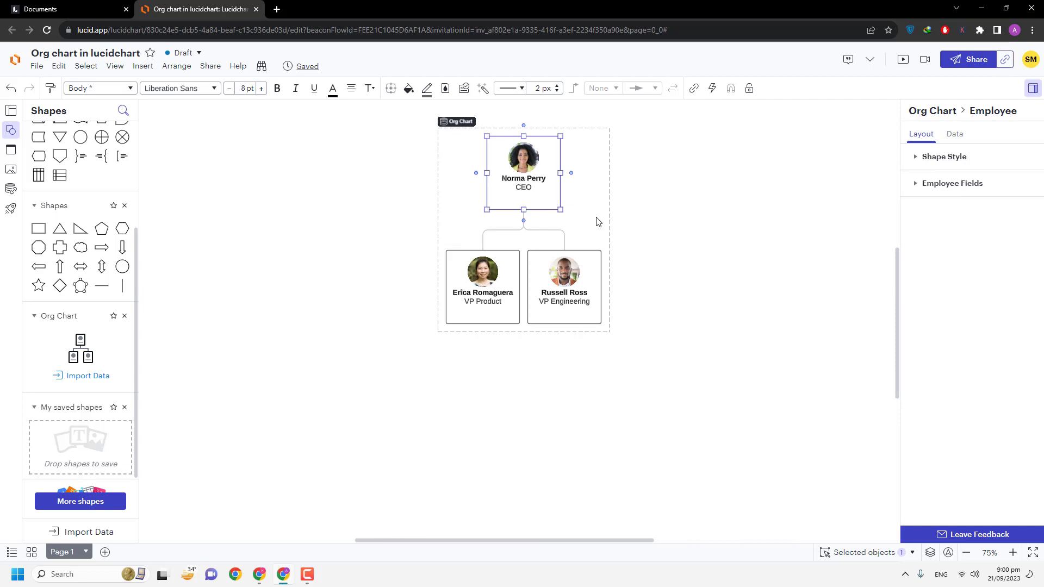
pyautogui.click(594, 221)
pyautogui.click(543, 205)
pyautogui.click(523, 221)
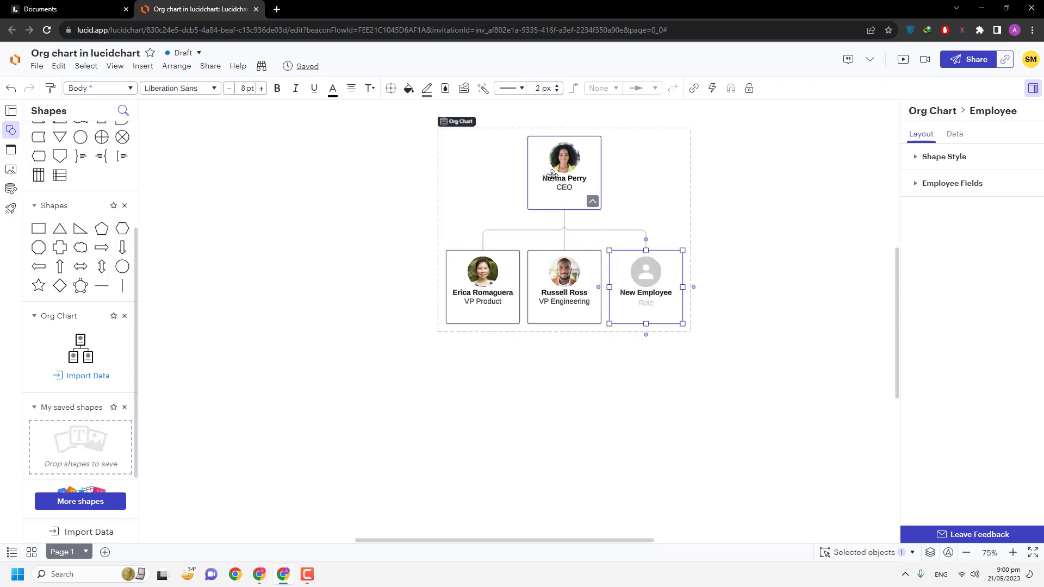
pyautogui.click(567, 202)
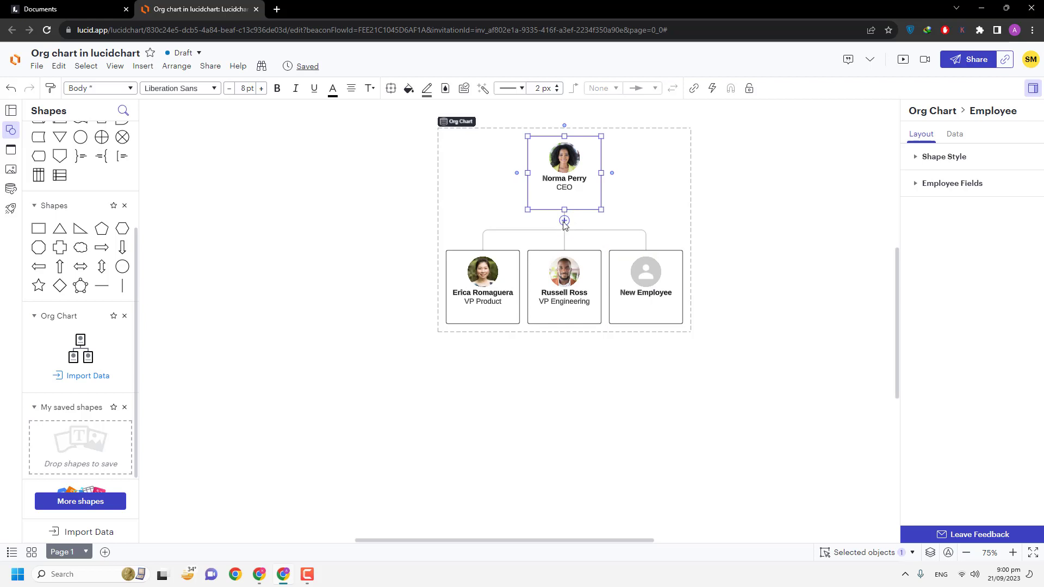
pyautogui.click(565, 222)
pyautogui.click(737, 419)
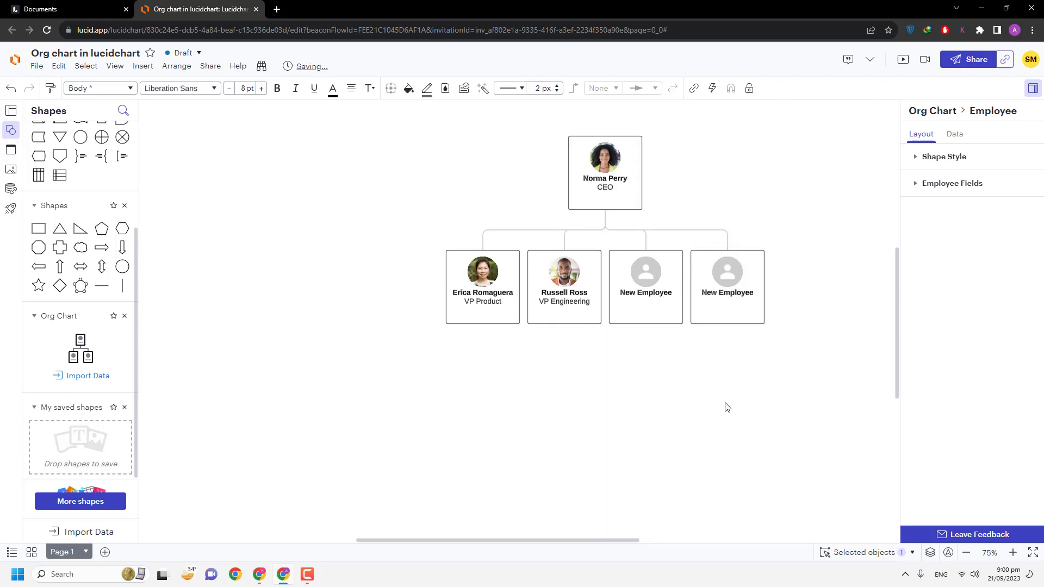
pyautogui.click(458, 296)
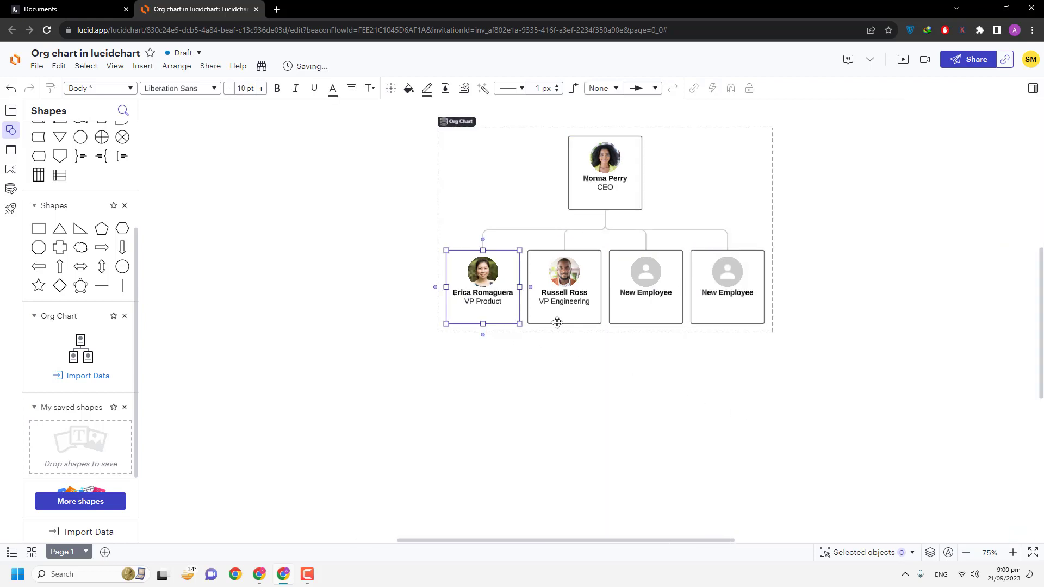
# - Add third-level reports: two under VP Product, one under VP Engineering, two under the third card
pyautogui.click(483, 333)
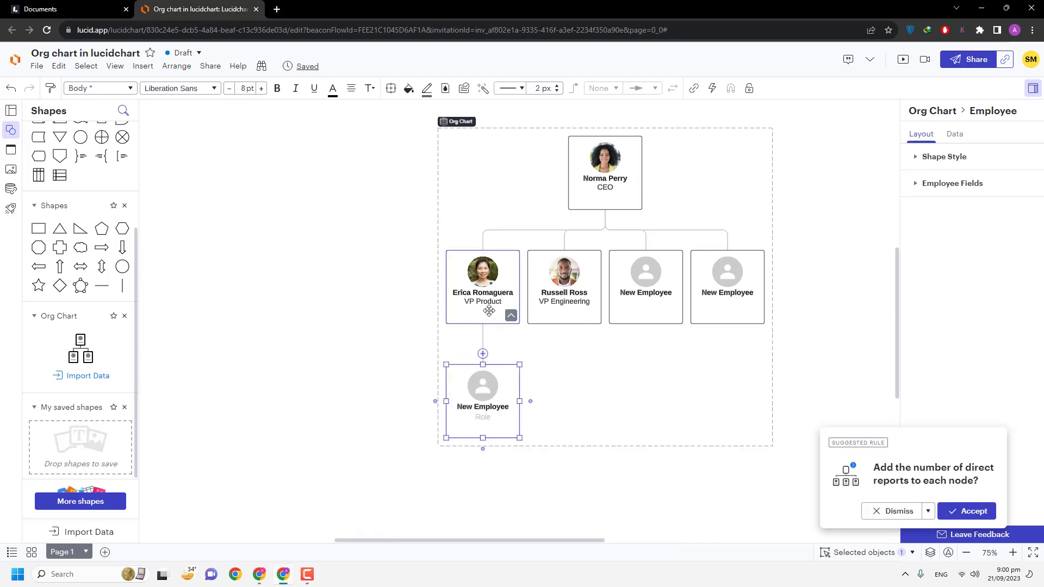
pyautogui.click(482, 338)
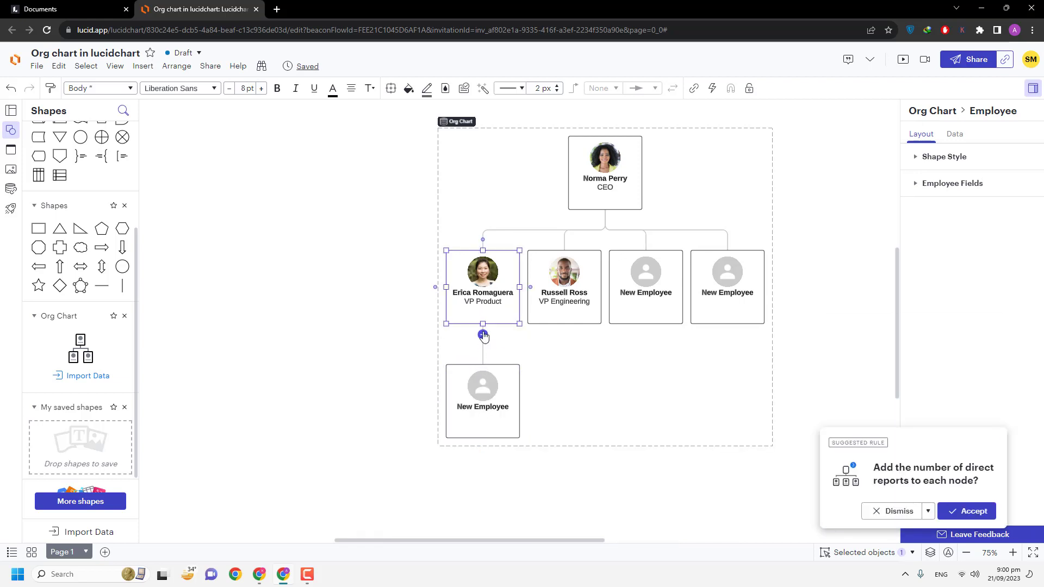
pyautogui.click(483, 334)
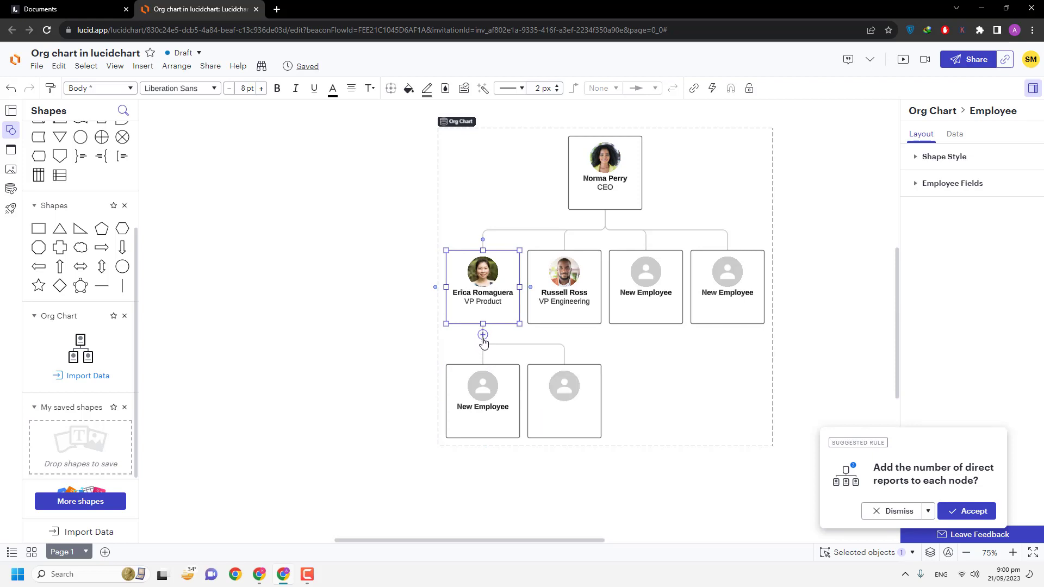
pyautogui.click(611, 293)
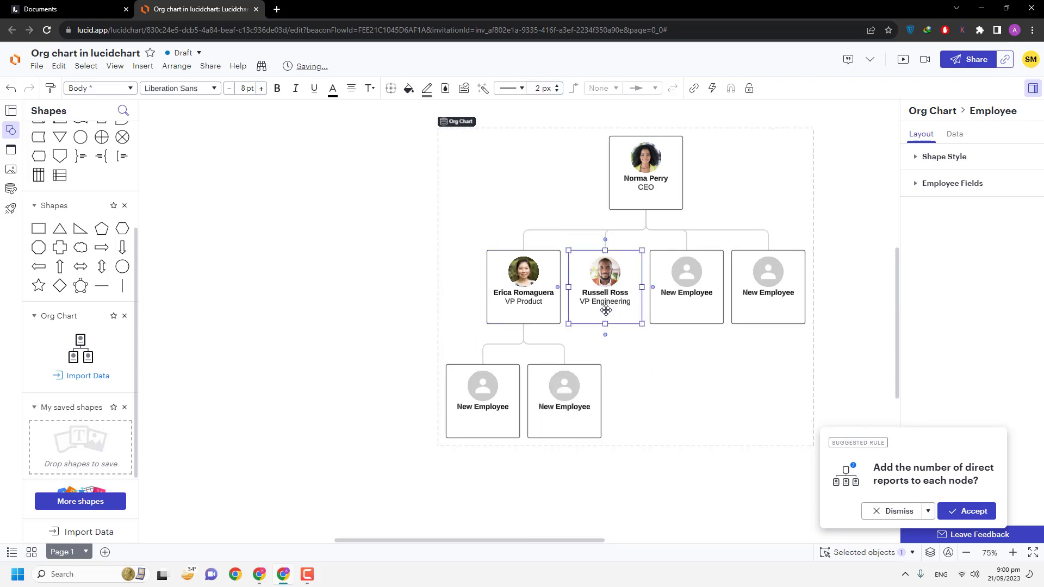
pyautogui.click(605, 334)
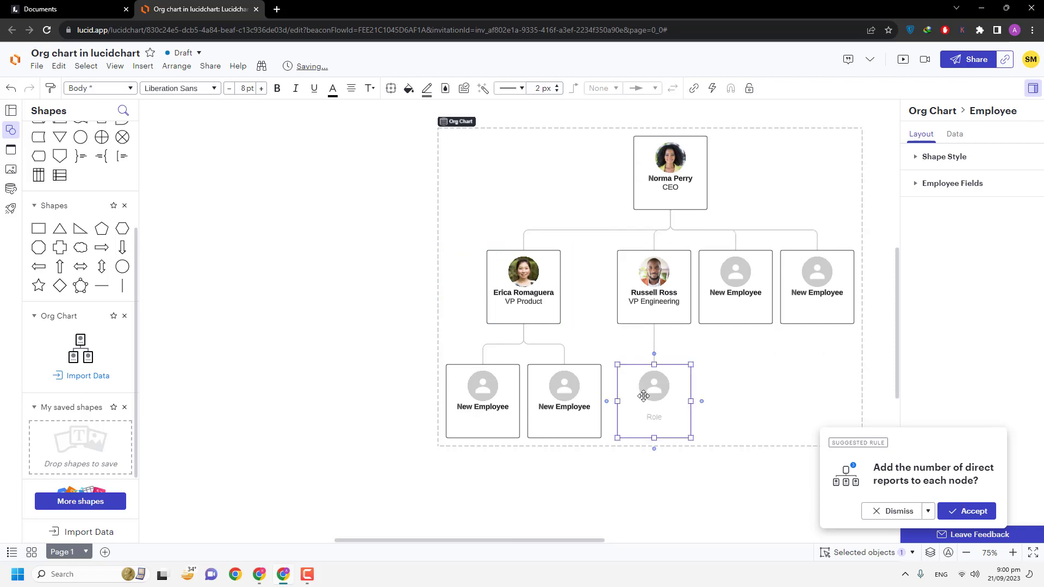
pyautogui.click(735, 305)
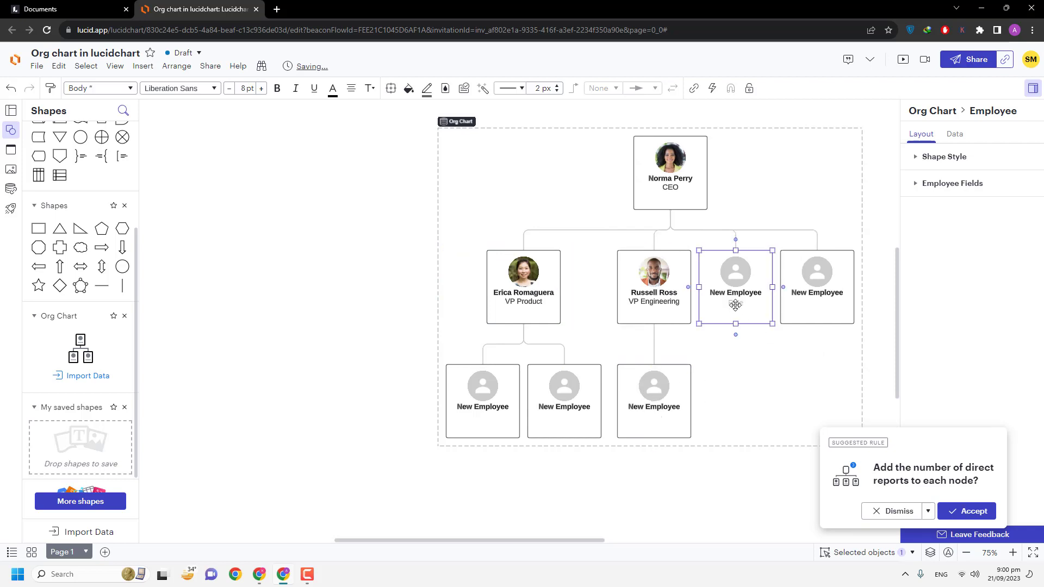
pyautogui.click(735, 335)
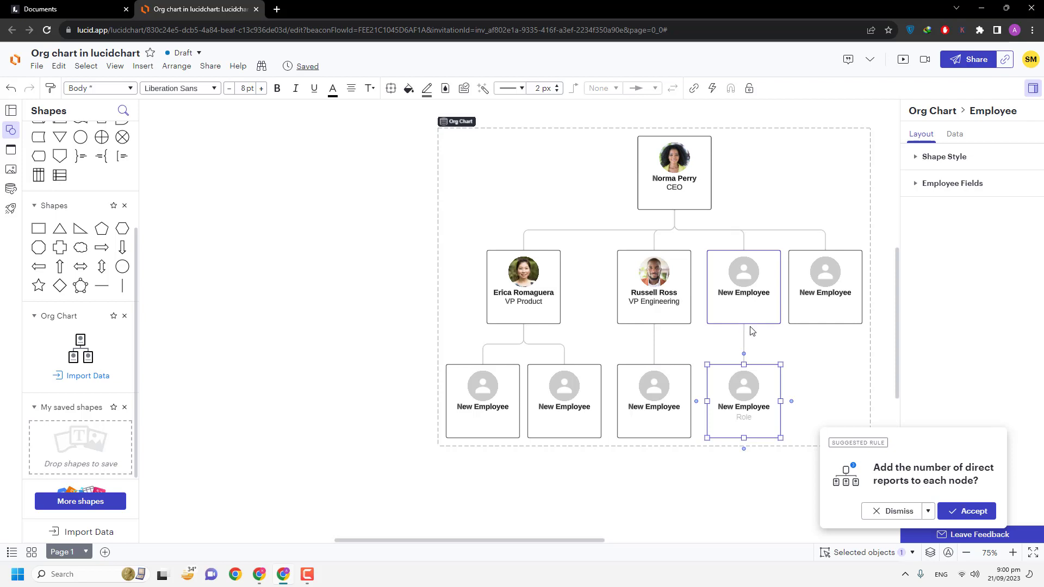
pyautogui.click(743, 324)
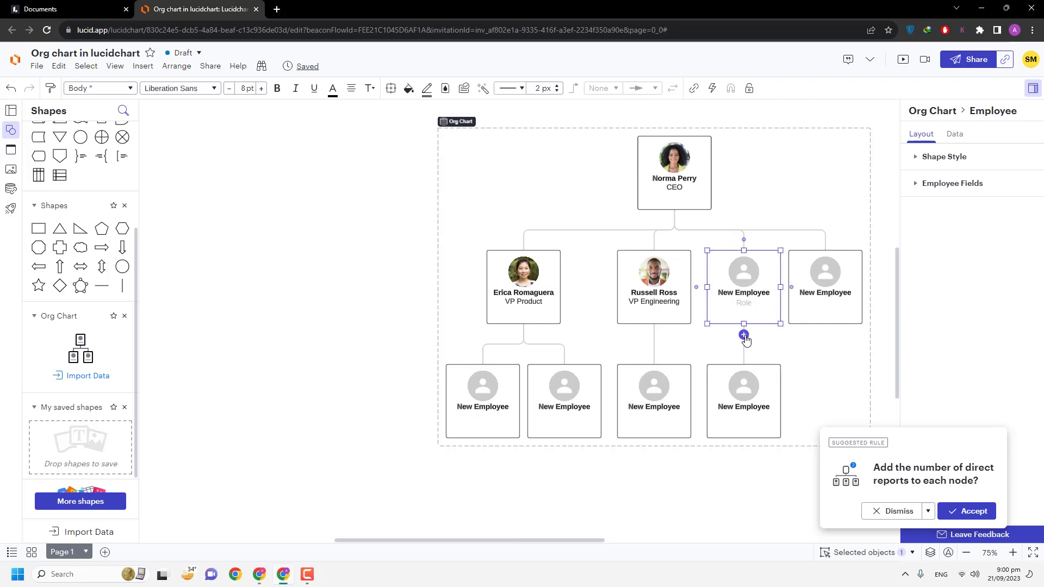
pyautogui.click(744, 335)
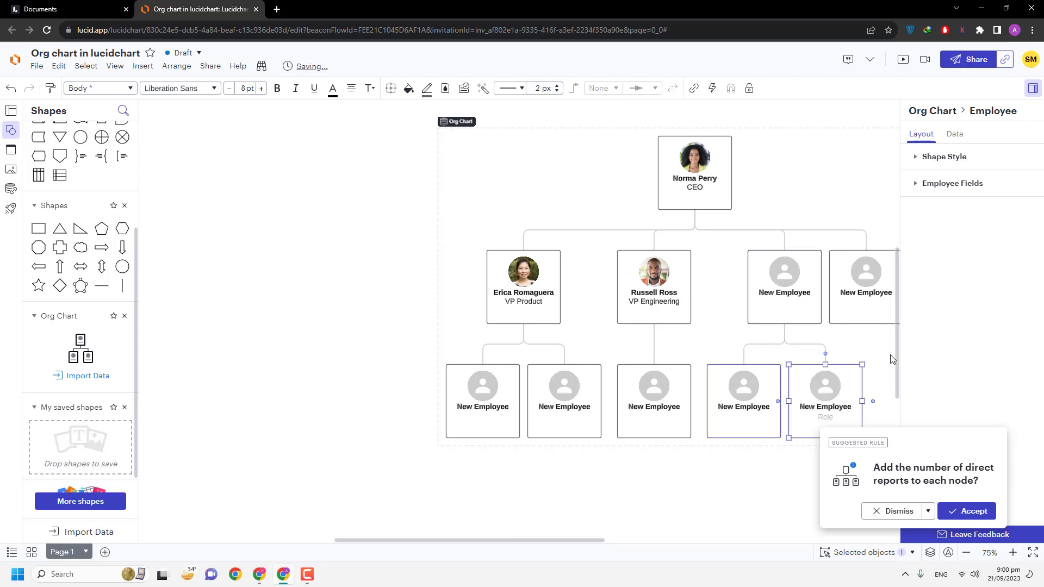
pyautogui.moveTo(672, 185); pyautogui.dragTo(525, 214)
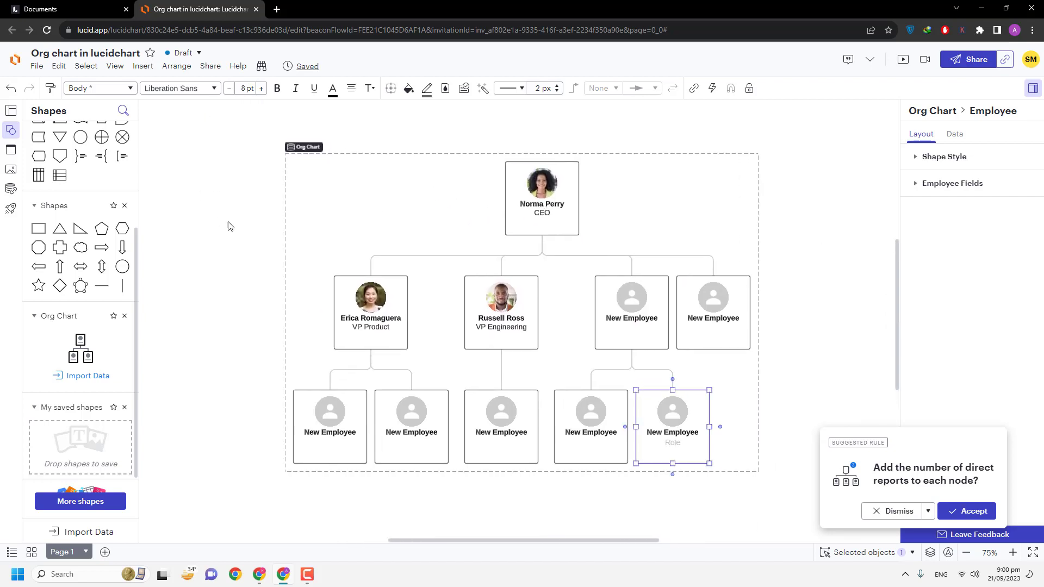
# - Replace the name on the top CEO card by typing a new person's name
pyautogui.click(434, 270)
pyautogui.scroll(-5, 426, 322)
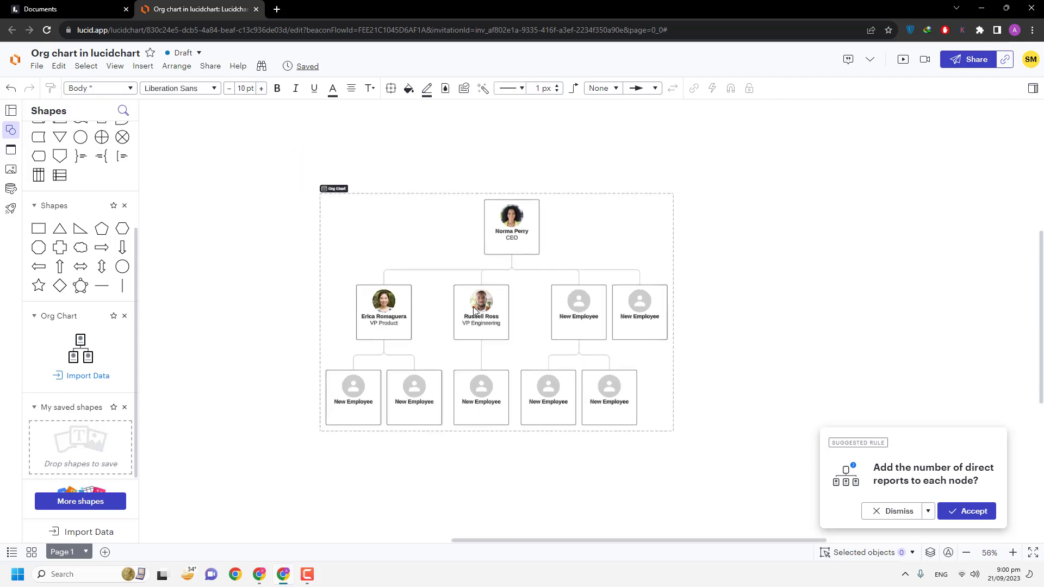
pyautogui.scroll(5, 400, 291)
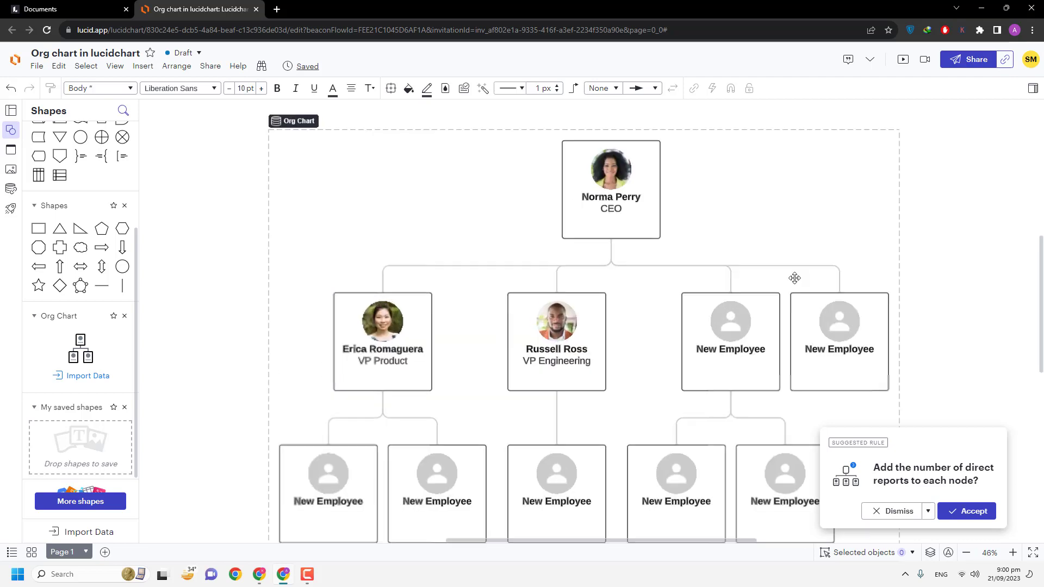
pyautogui.scroll(-3, 504, 301)
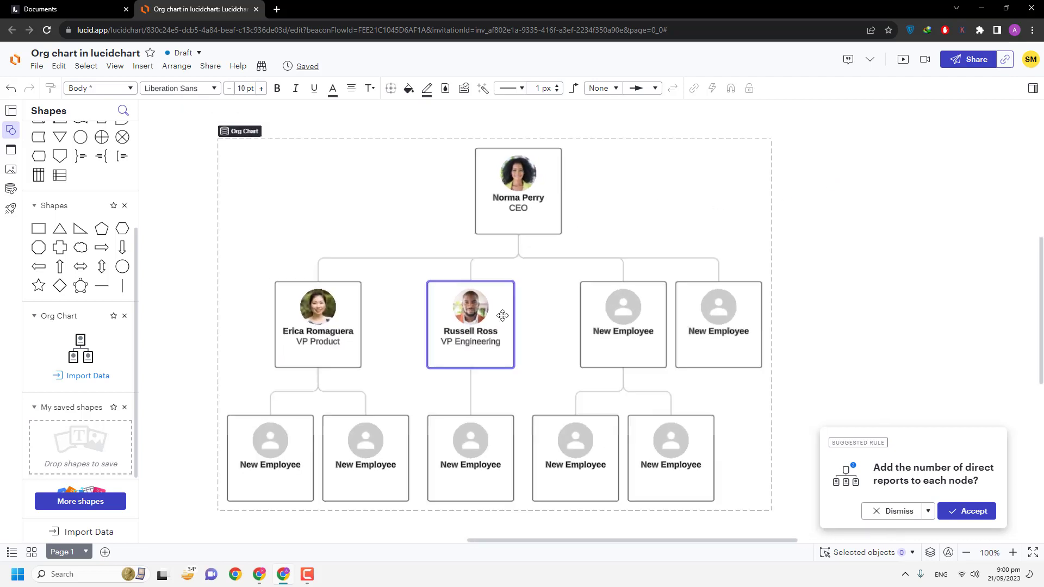
pyautogui.doubleClick(516, 214)
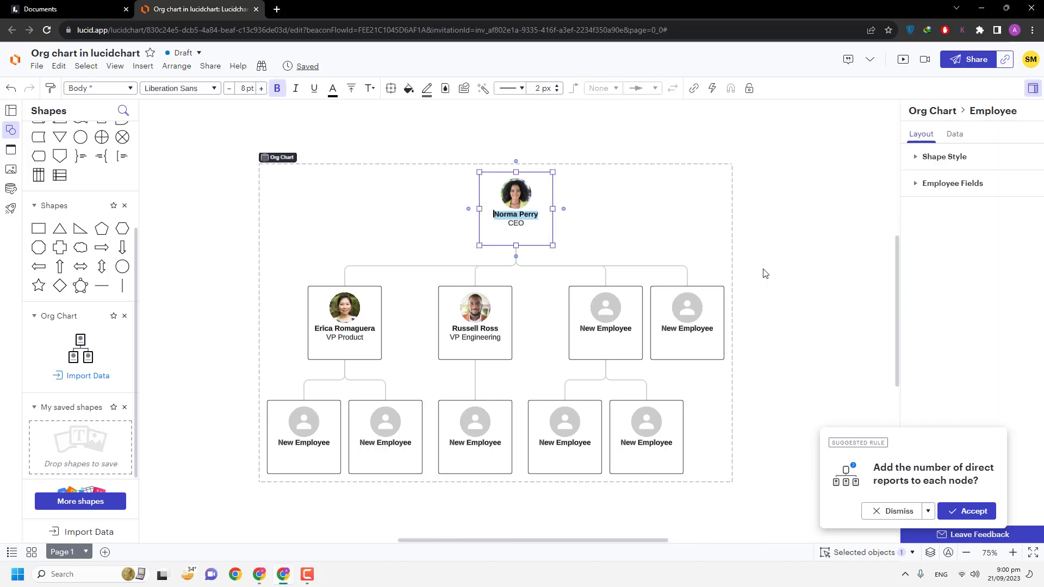
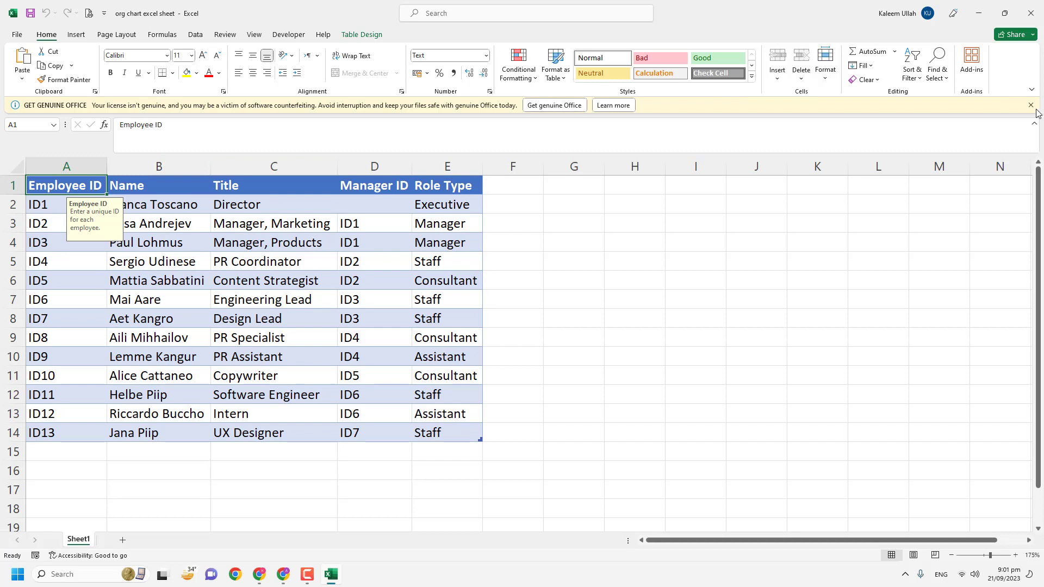
# - Dismiss the licence warning bar and read the Title, Manager ID and Role Type column notes
pyautogui.click(1030, 106)
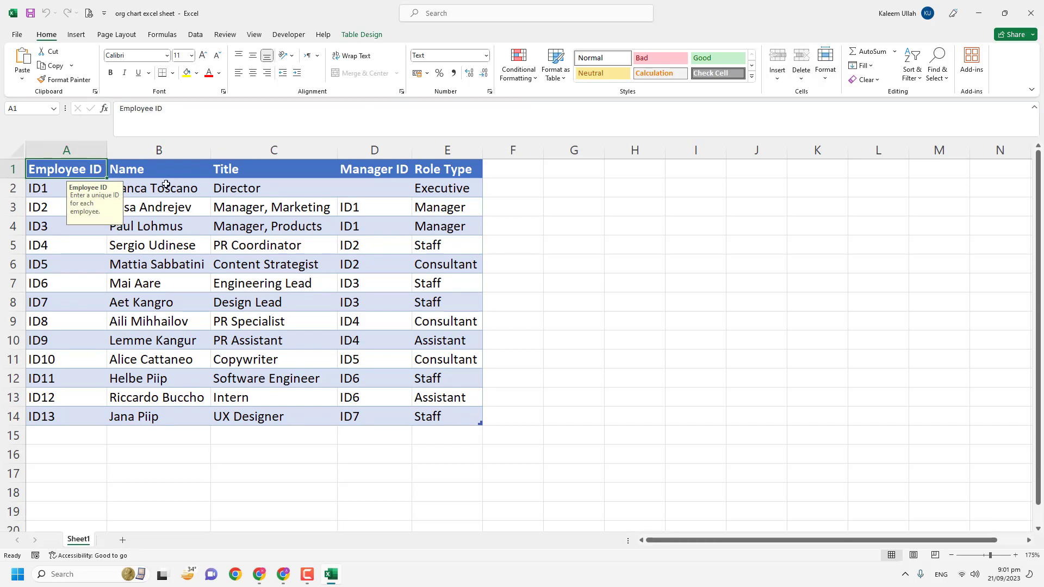
pyautogui.click(166, 186)
pyautogui.click(256, 169)
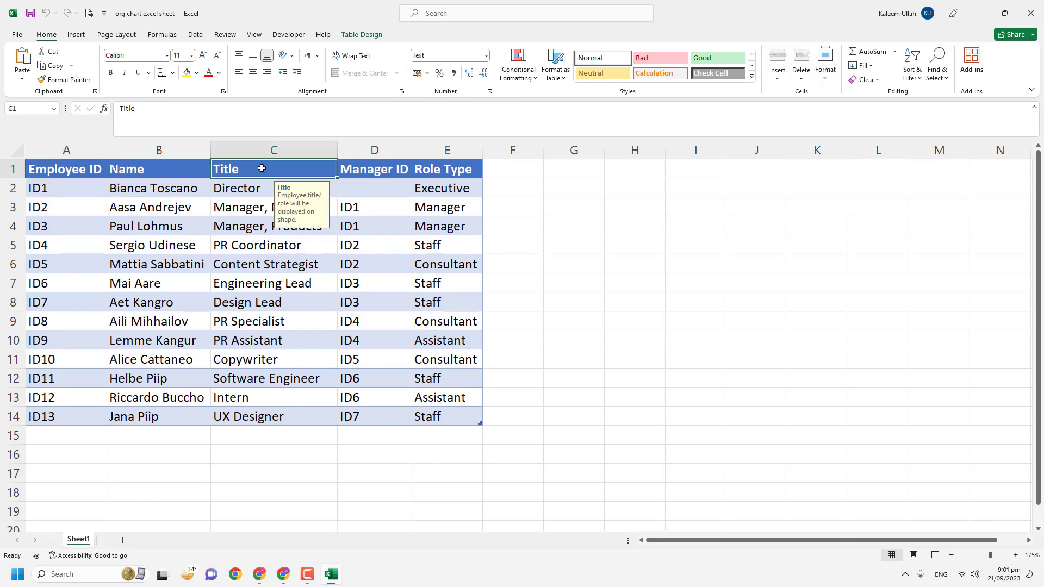
pyautogui.click(383, 169)
pyautogui.click(460, 169)
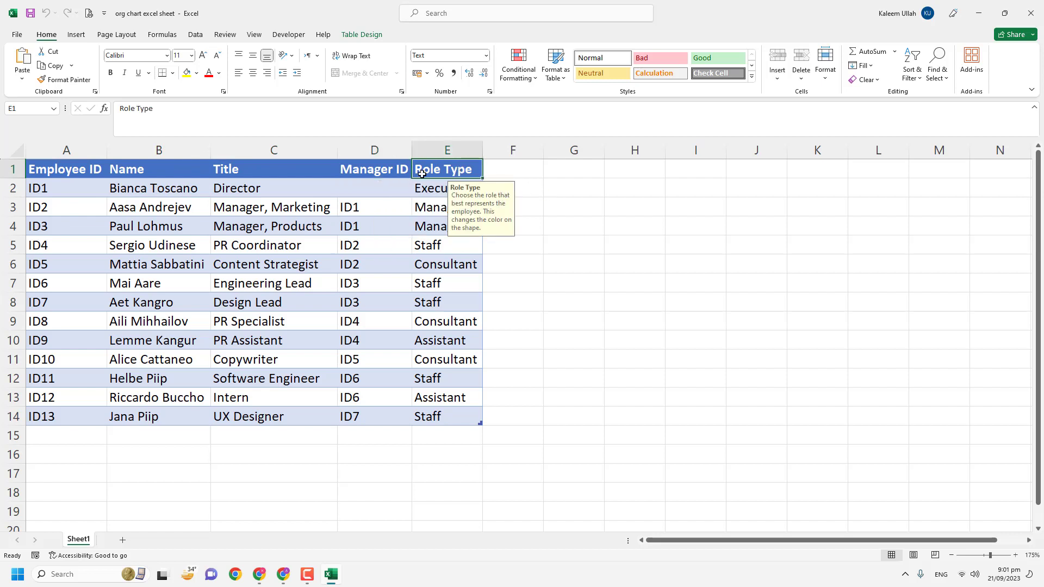
pyautogui.click(580, 322)
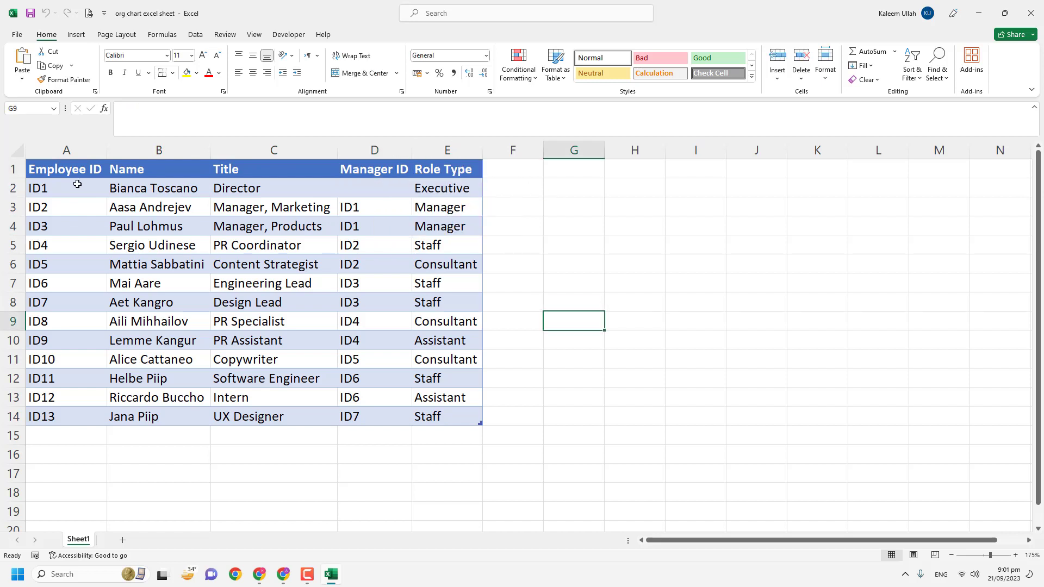
# - Review the Employee ID and Manager ID columns and the first two employees' rows
pyautogui.moveTo(77, 173); pyautogui.dragTo(78, 419)
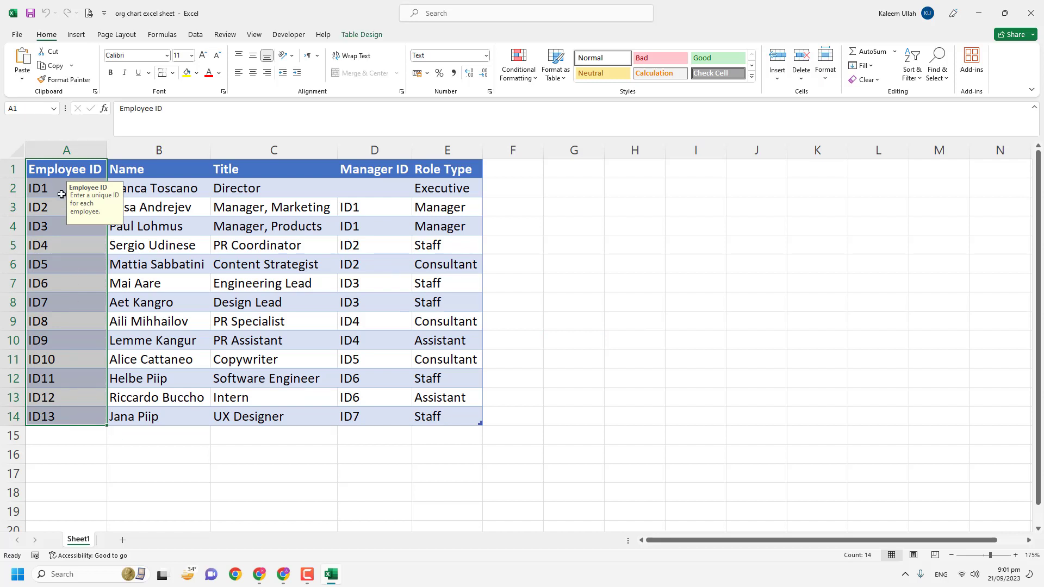
pyautogui.click(57, 168)
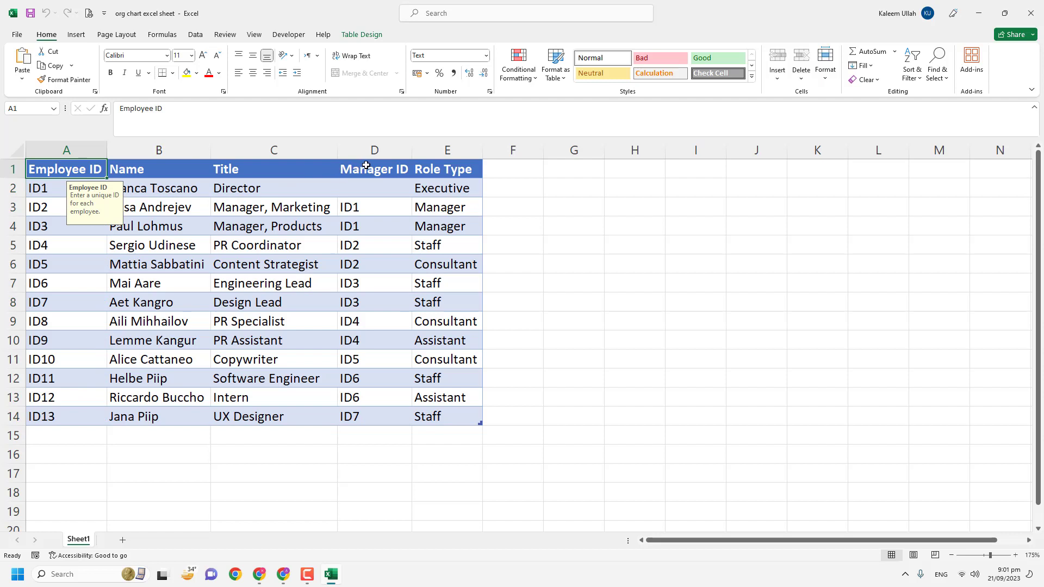
pyautogui.moveTo(366, 166); pyautogui.dragTo(373, 417)
pyautogui.moveTo(49, 188); pyautogui.dragTo(363, 187)
pyautogui.click(367, 210)
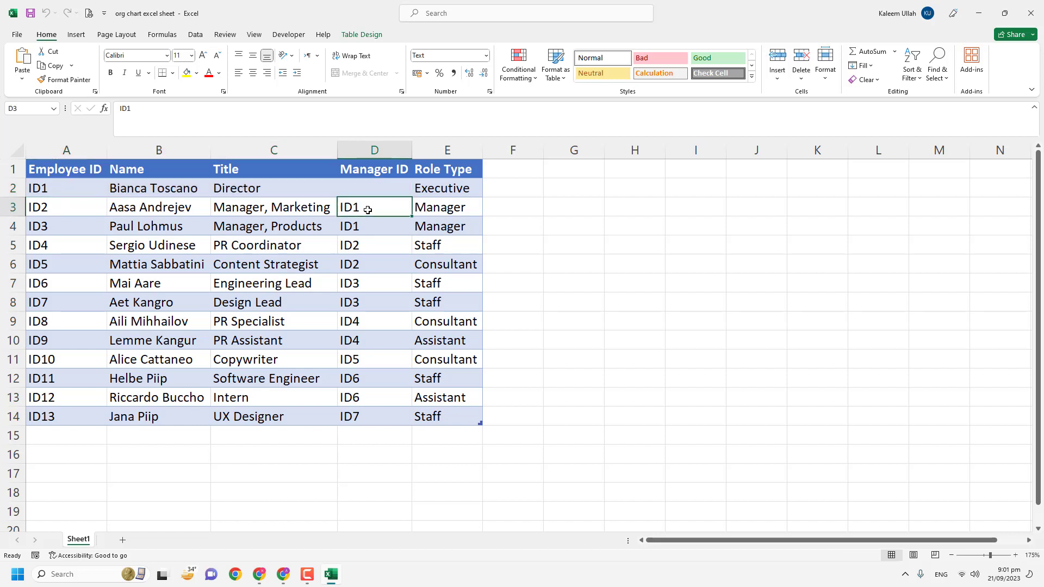
pyautogui.click(133, 205)
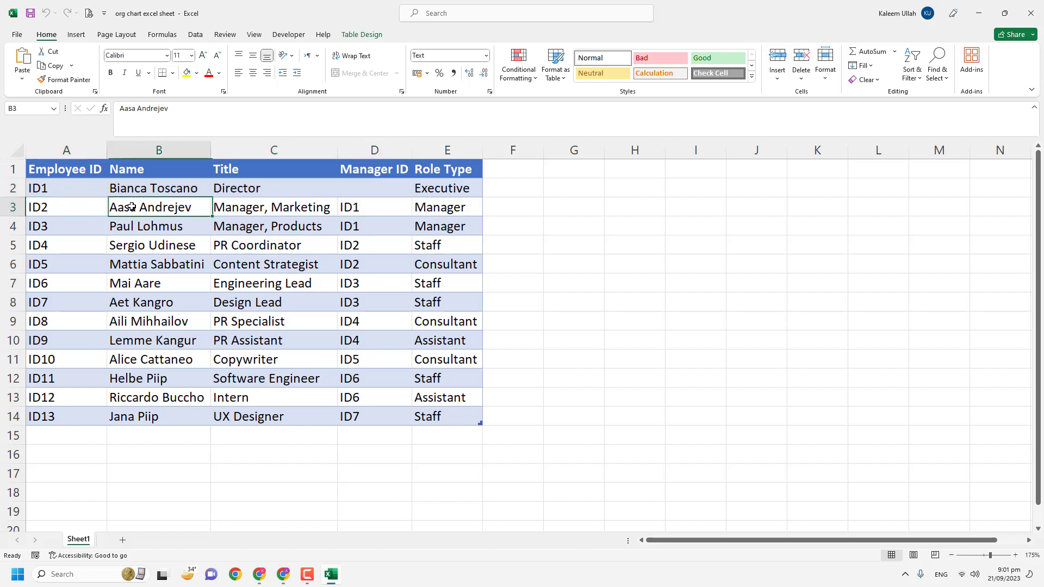
pyautogui.click(371, 208)
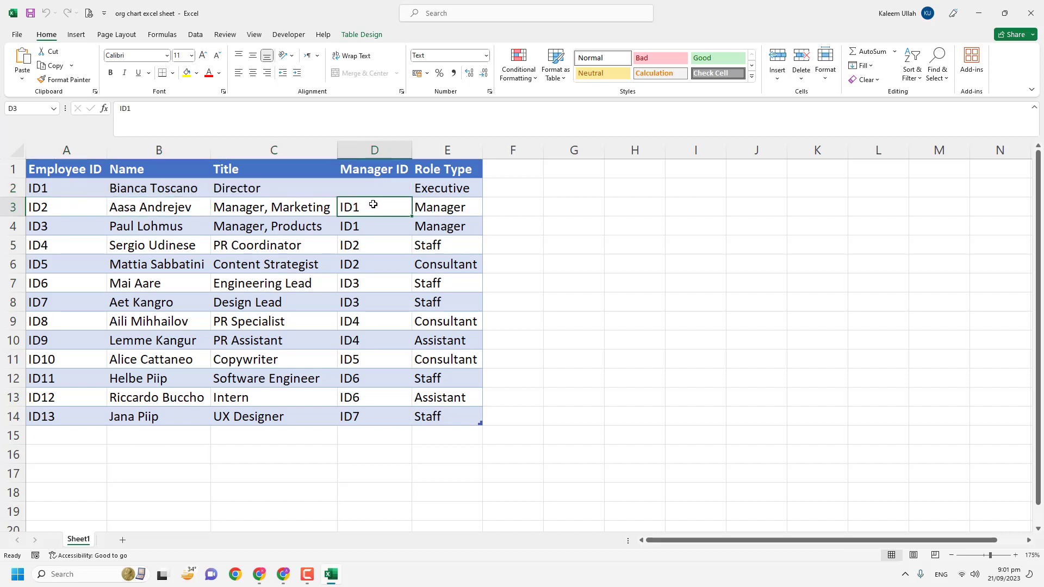
# - Confirm the second employee reports to ID1, the Director, then return to Lucidchart
pyautogui.click(58, 210)
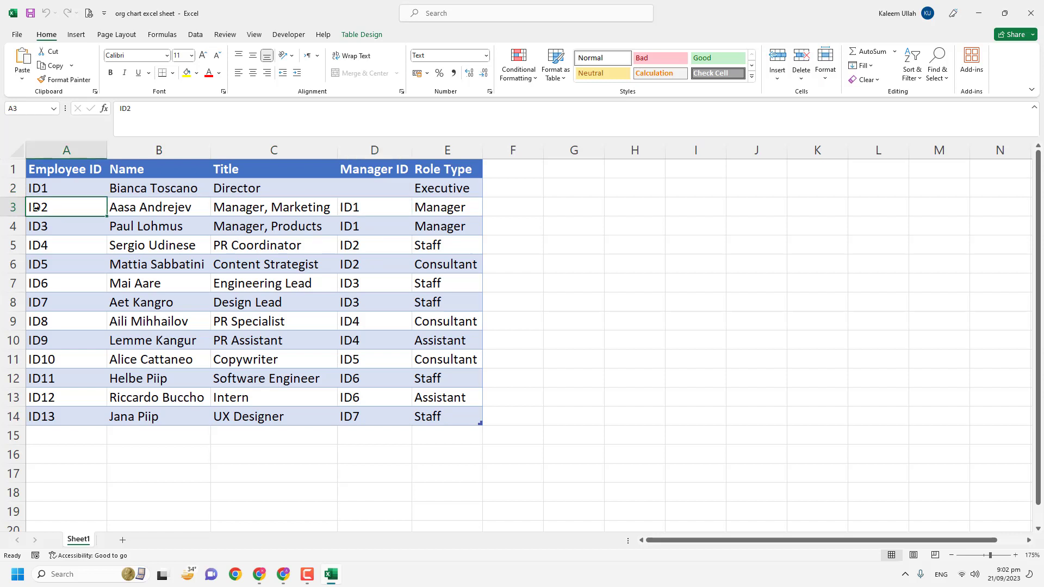
pyautogui.click(385, 213)
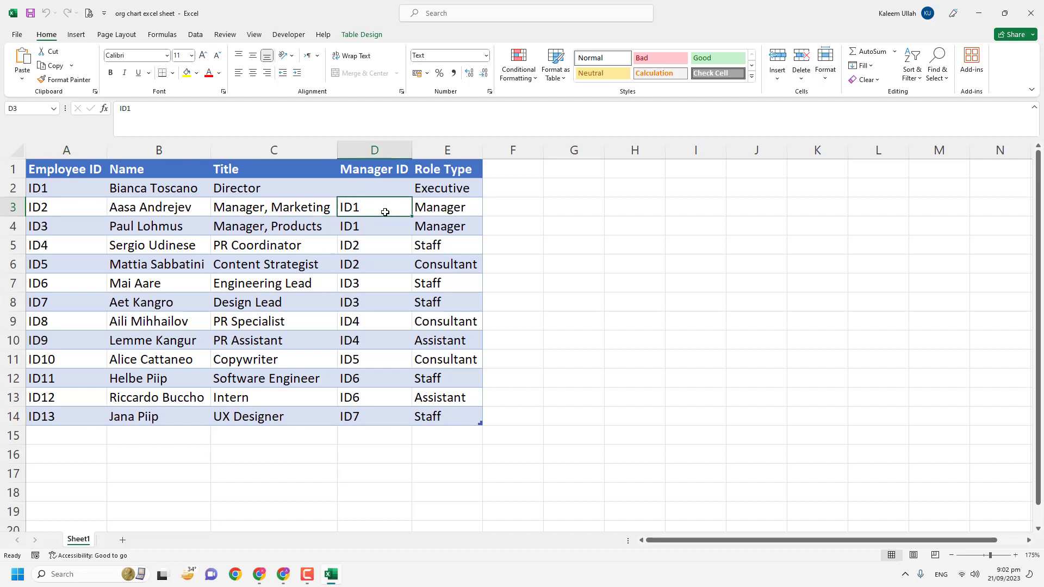
pyautogui.click(67, 192)
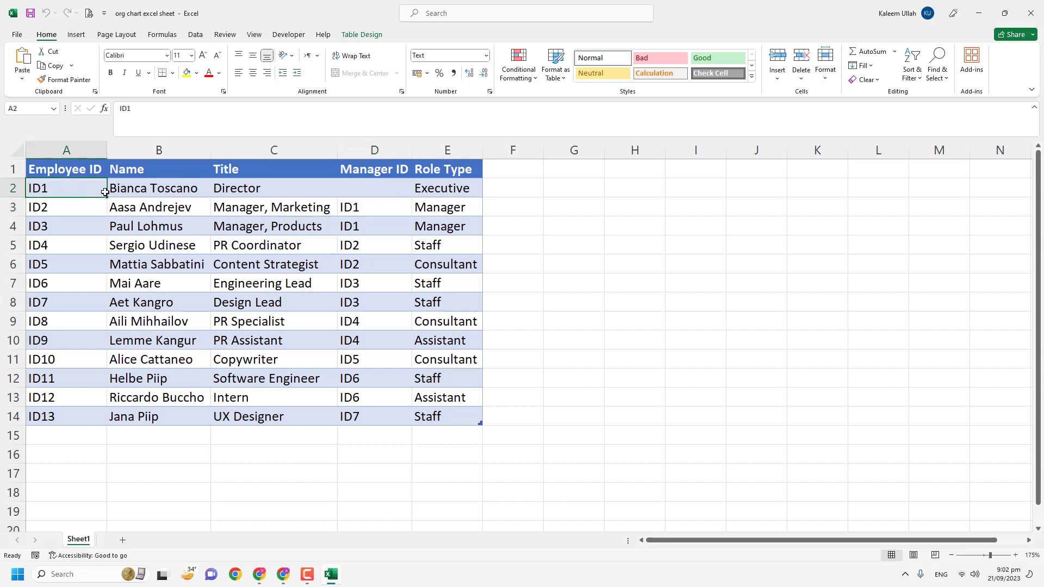
pyautogui.click(228, 191)
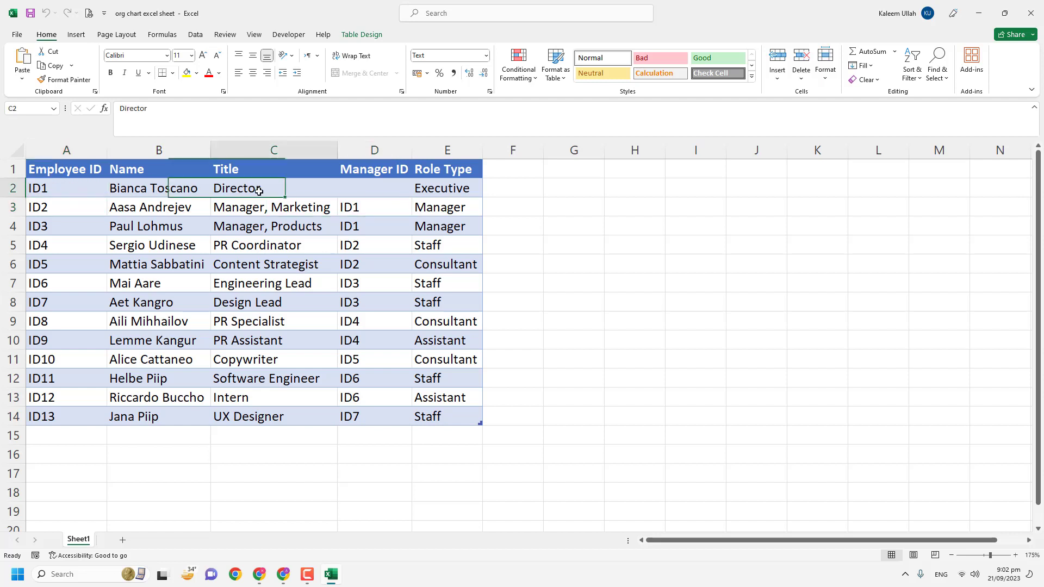
pyautogui.click(704, 385)
pyautogui.click(283, 575)
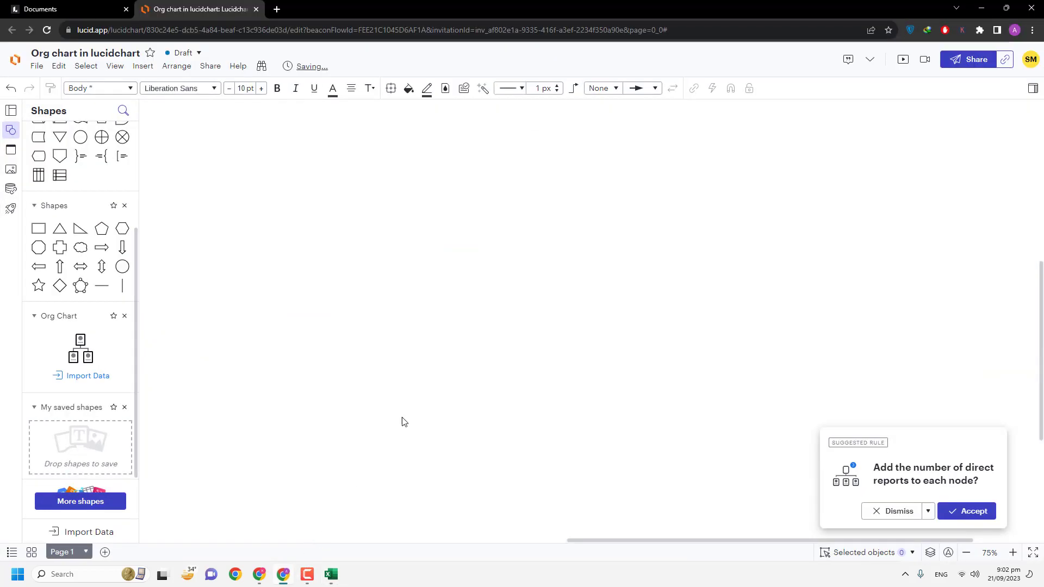
# - Start an org chart data import with Excel (.xlsx only) as the source
pyautogui.click(88, 376)
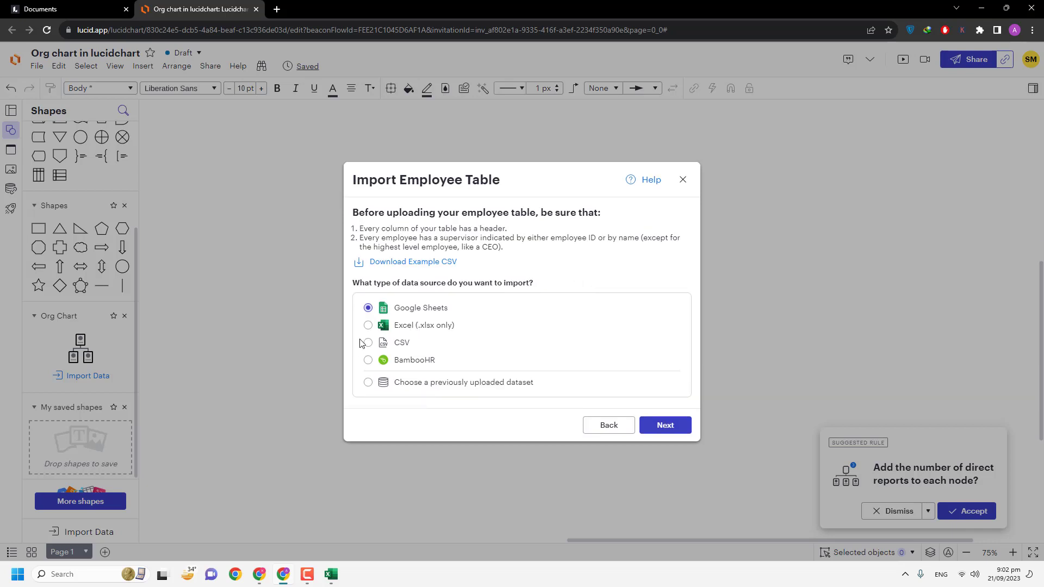
pyautogui.click(405, 330)
pyautogui.click(670, 427)
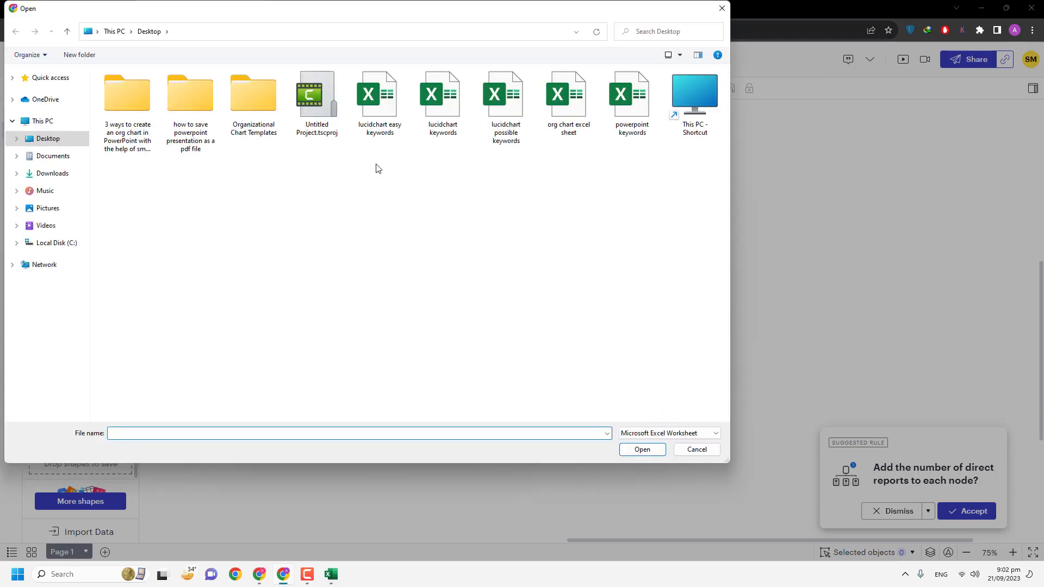
# - Pick the 'org chart excel sheet' file and proceed with the import
pyautogui.click(504, 107)
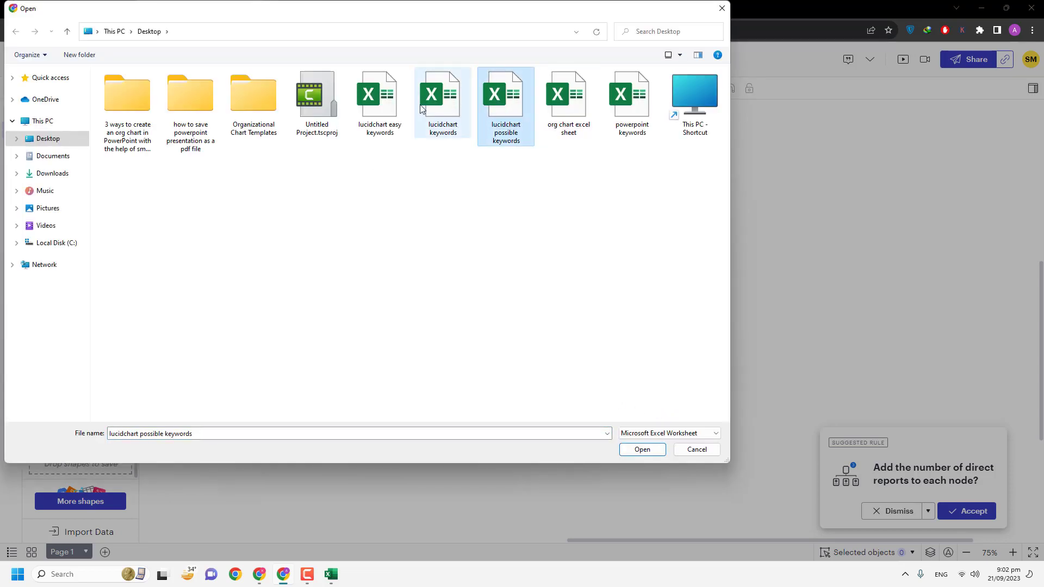
pyautogui.click(388, 105)
pyautogui.click(446, 103)
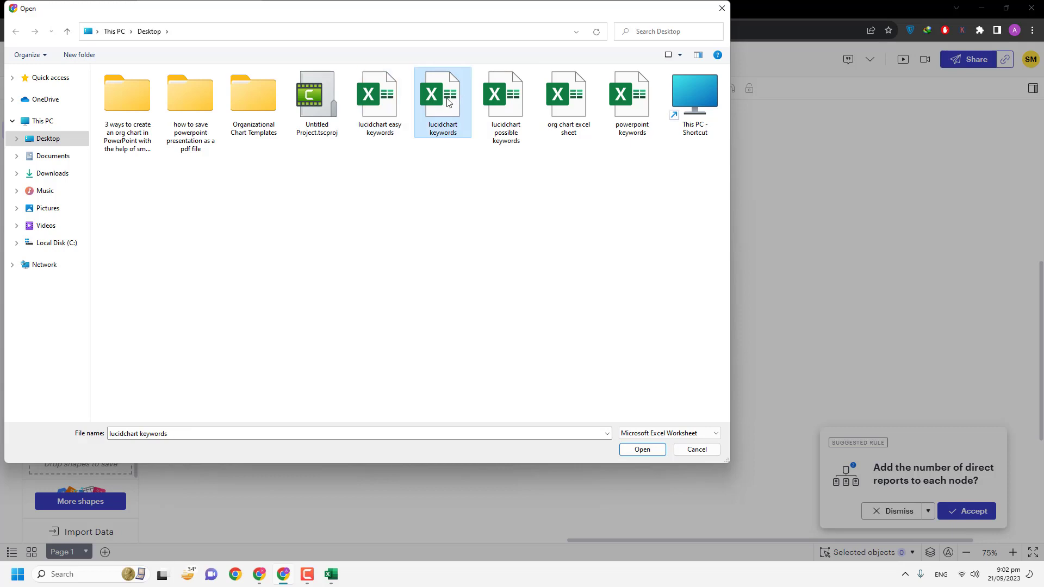
pyautogui.click(562, 109)
pyautogui.click(628, 452)
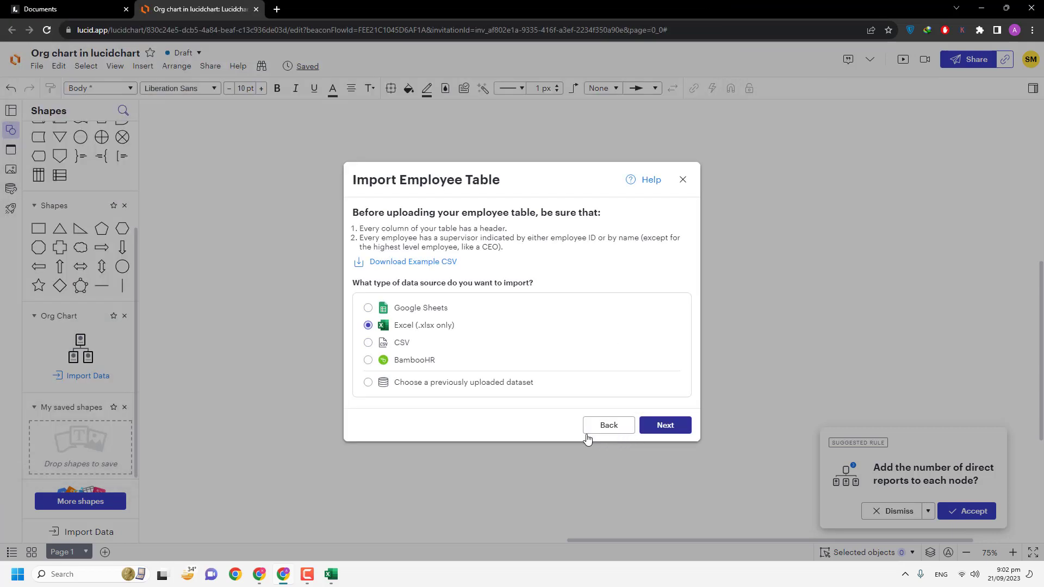
pyautogui.click(665, 412)
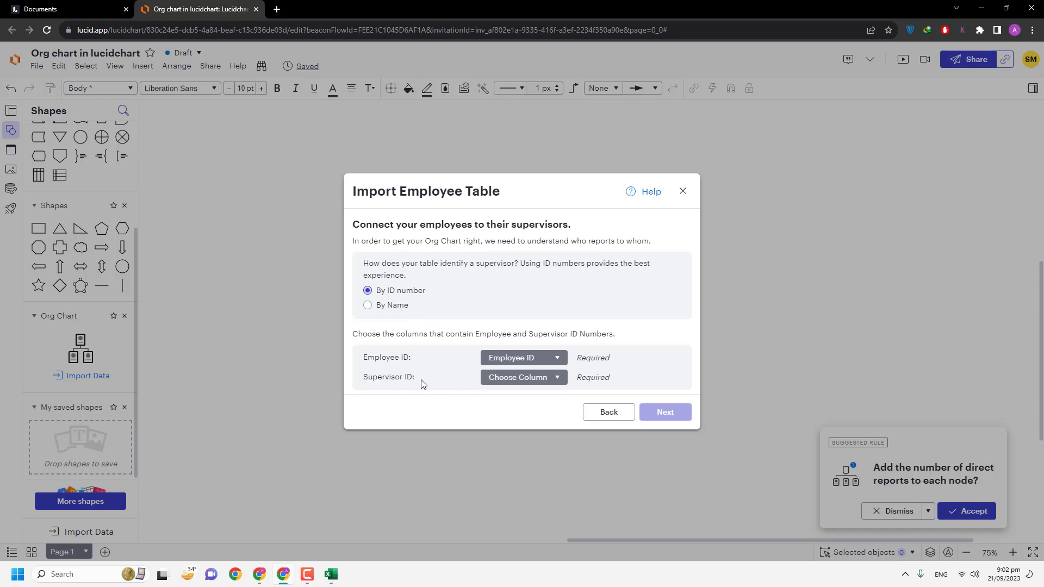
# - Link employees to supervisors using the Manager ID column
pyautogui.click(547, 383)
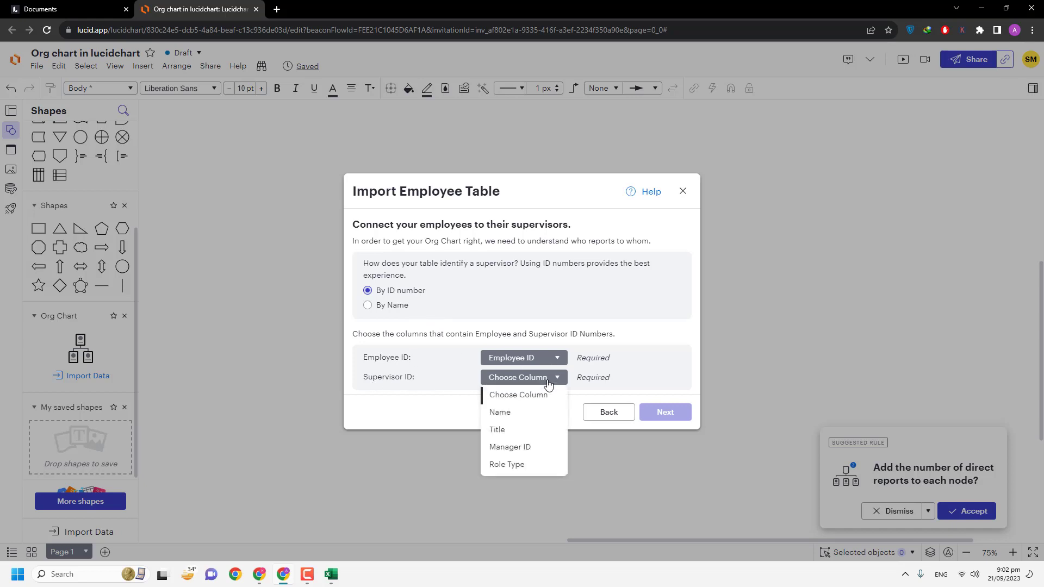
pyautogui.click(520, 448)
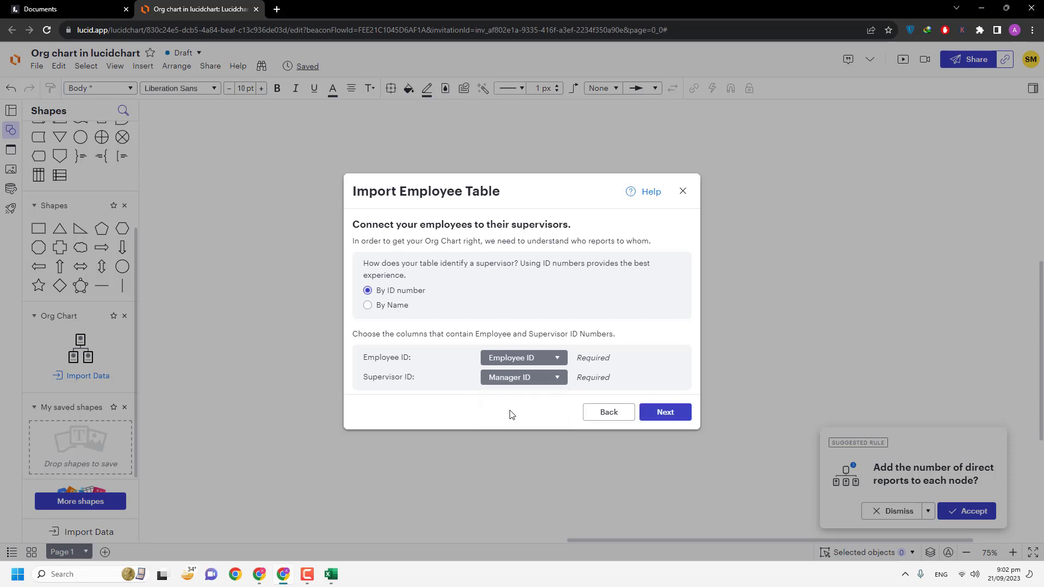
pyautogui.click(662, 414)
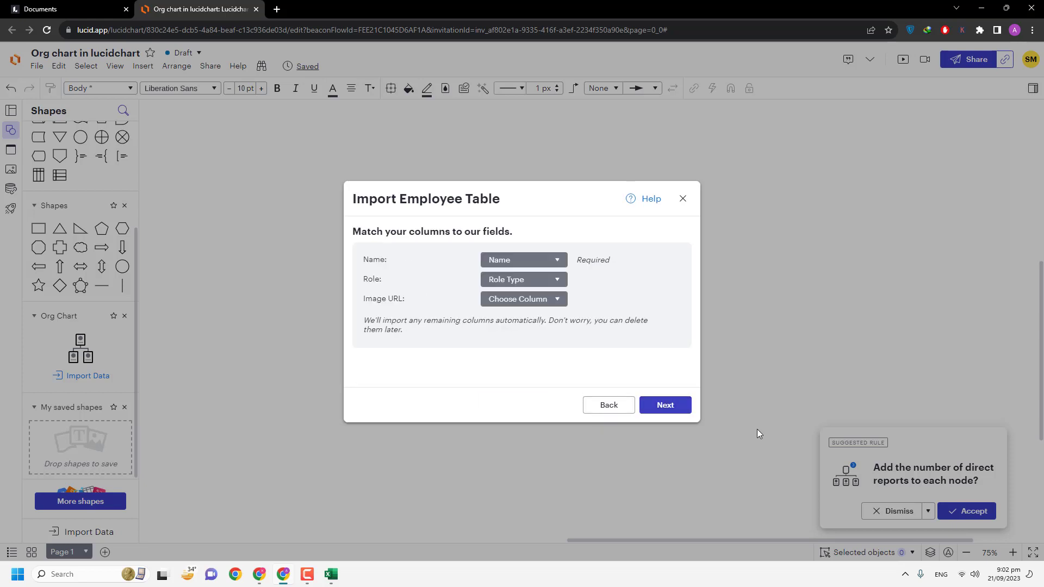
# - Keep Name mapped to the Name column and advance to the chart-splitting step
pyautogui.click(558, 263)
pyautogui.click(554, 261)
pyautogui.click(552, 263)
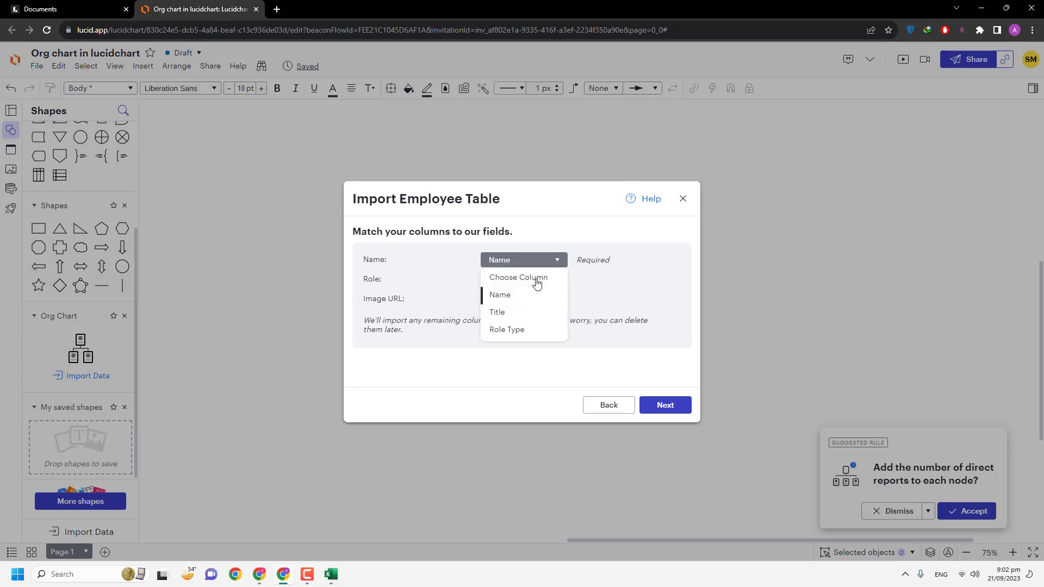
pyautogui.click(536, 293)
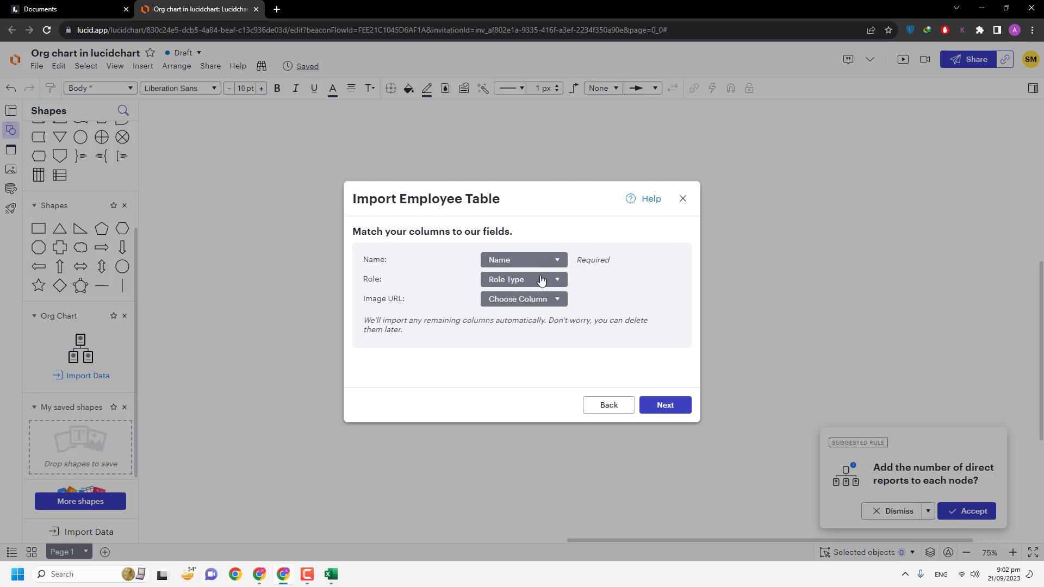
pyautogui.click(664, 408)
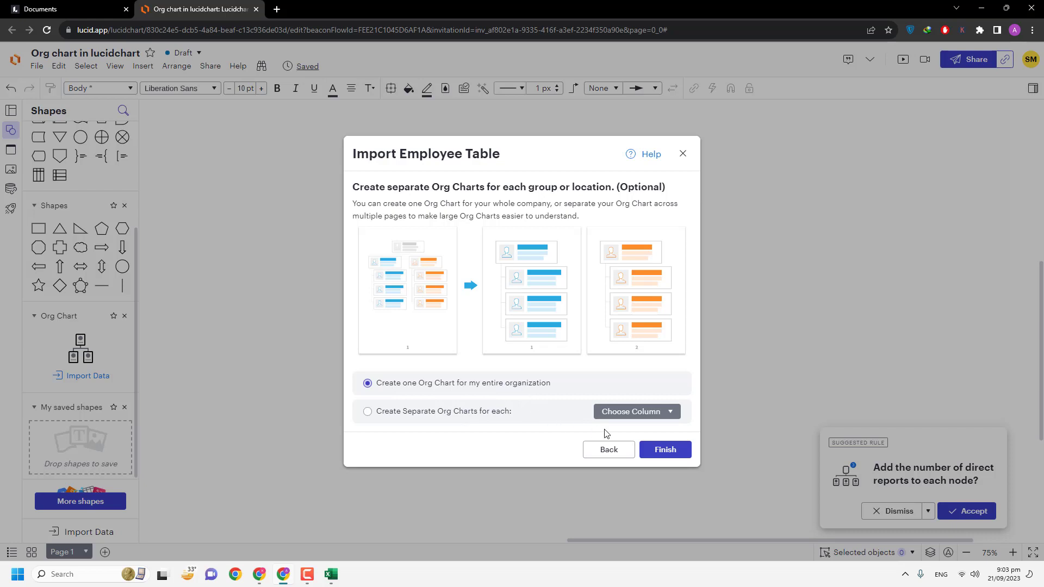
# - Finish the import as a single org chart for the entire organization
pyautogui.click(668, 456)
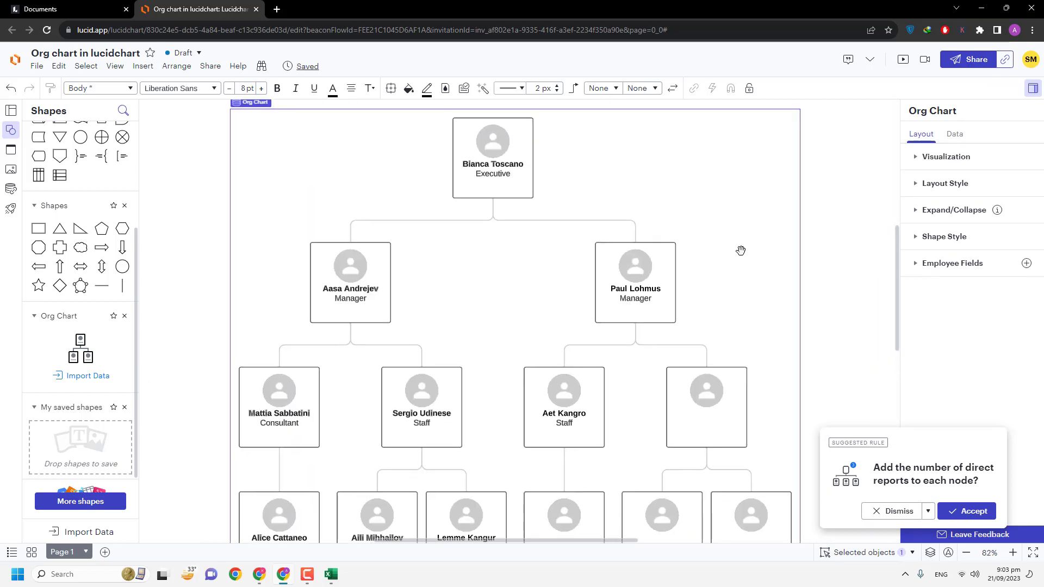
# - Select the whole org chart, browse its Data and Layout options, and expand Shape Style
pyautogui.click(870, 300)
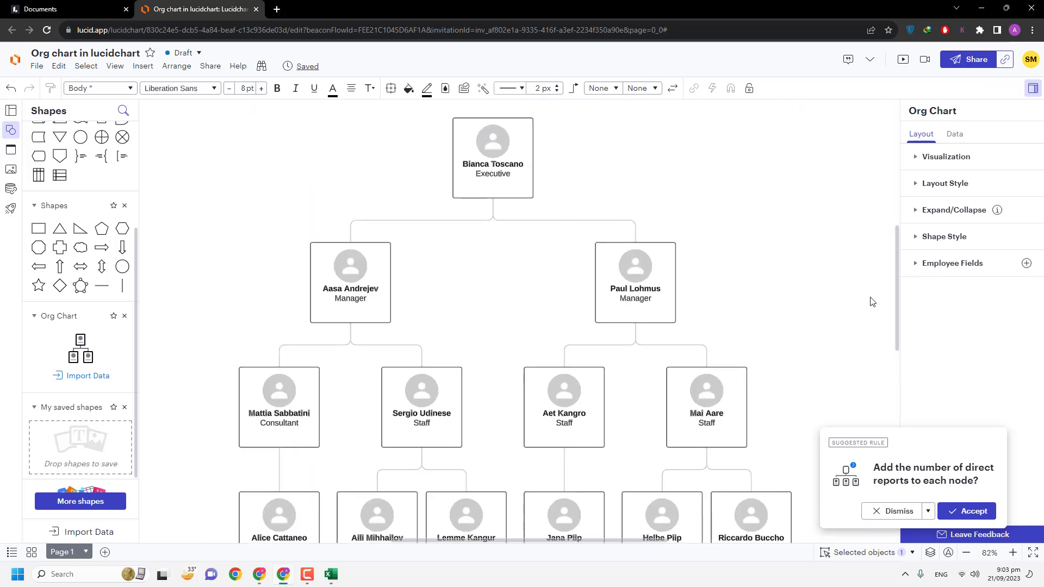
pyautogui.click(650, 281)
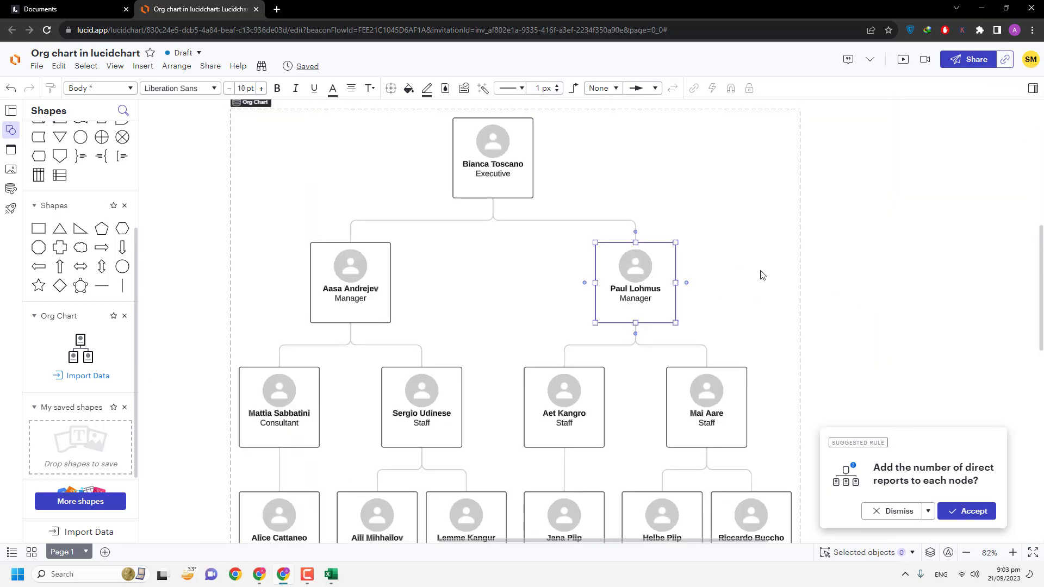
pyautogui.click(591, 113)
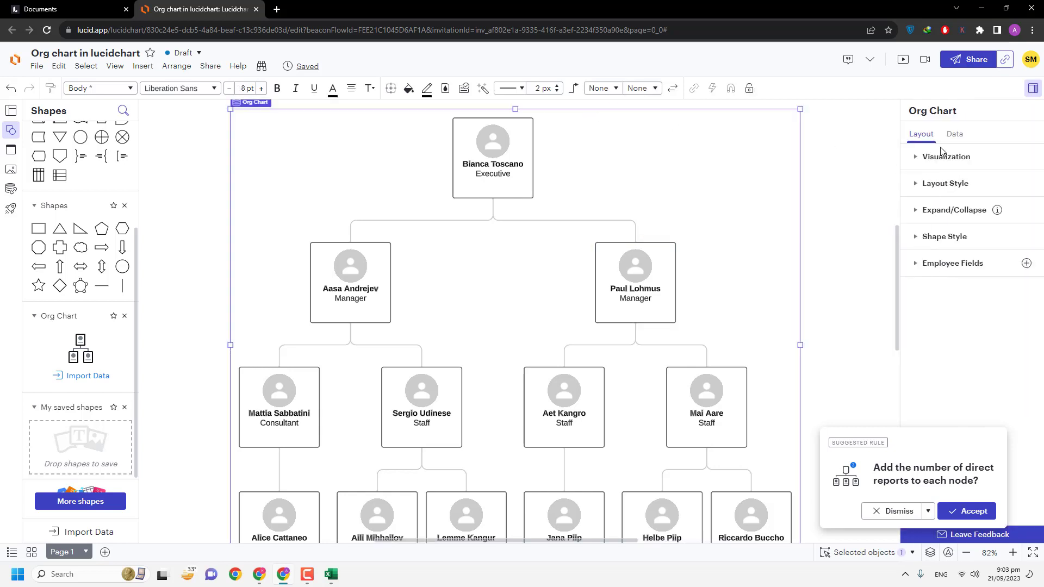
pyautogui.click(956, 135)
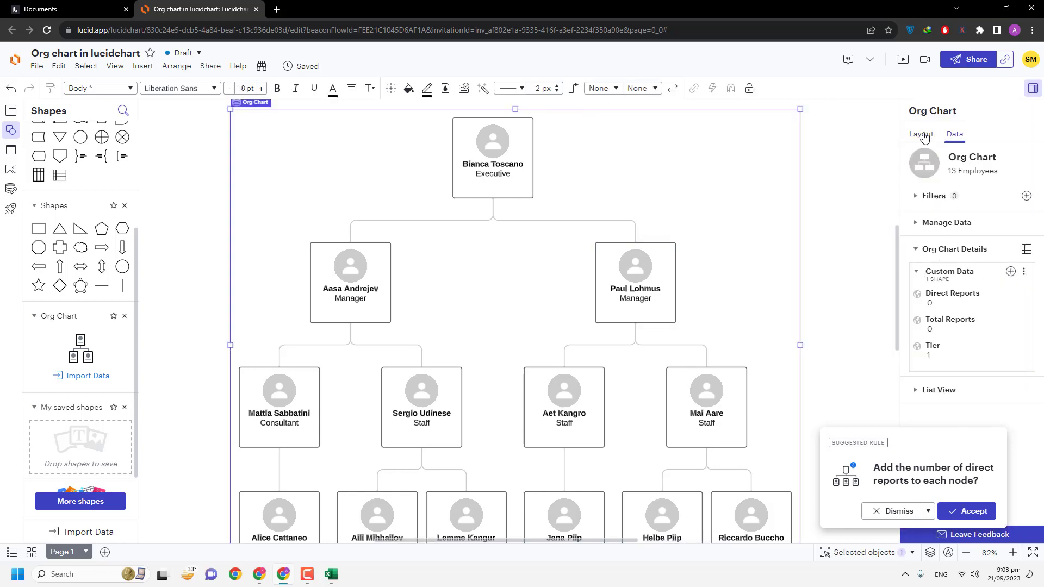
pyautogui.click(924, 135)
pyautogui.click(939, 190)
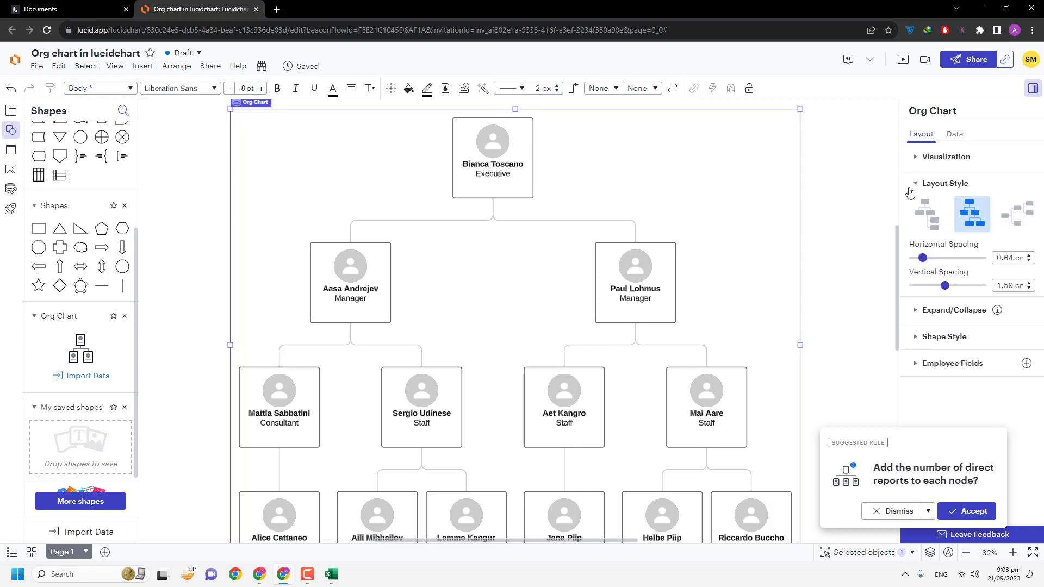
pyautogui.click(958, 163)
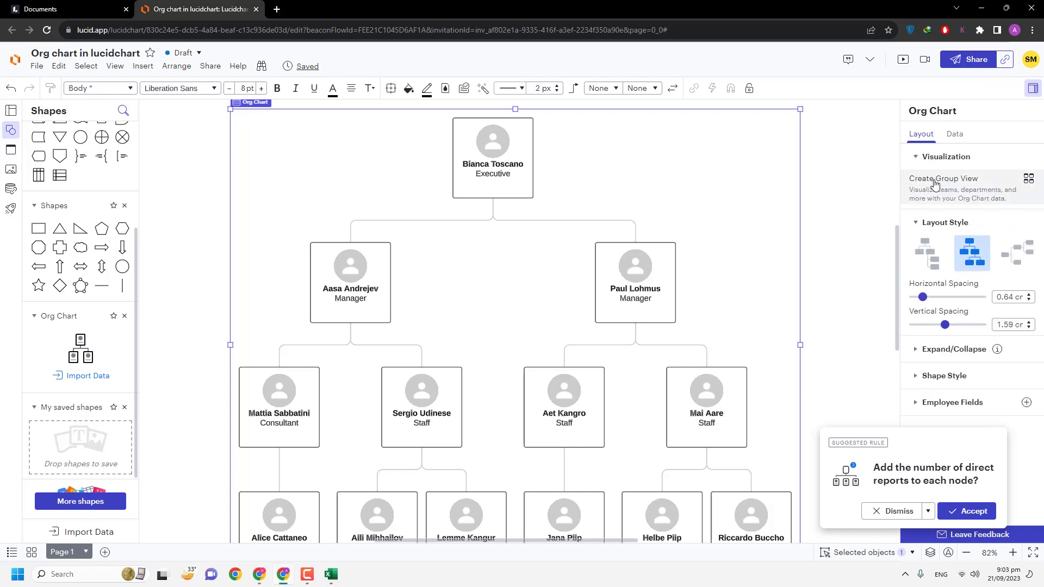
pyautogui.click(941, 165)
pyautogui.click(944, 185)
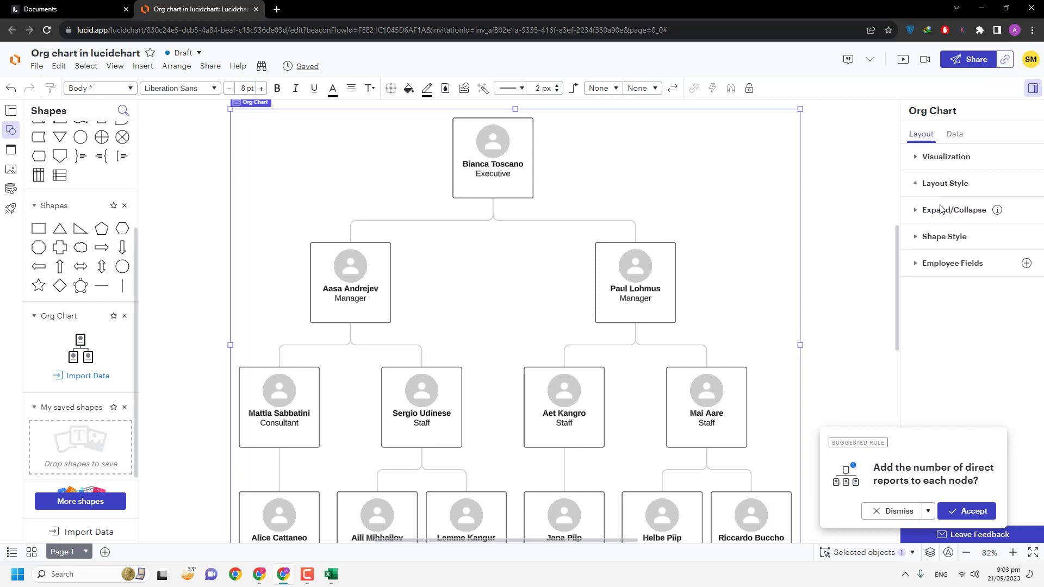
pyautogui.click(948, 244)
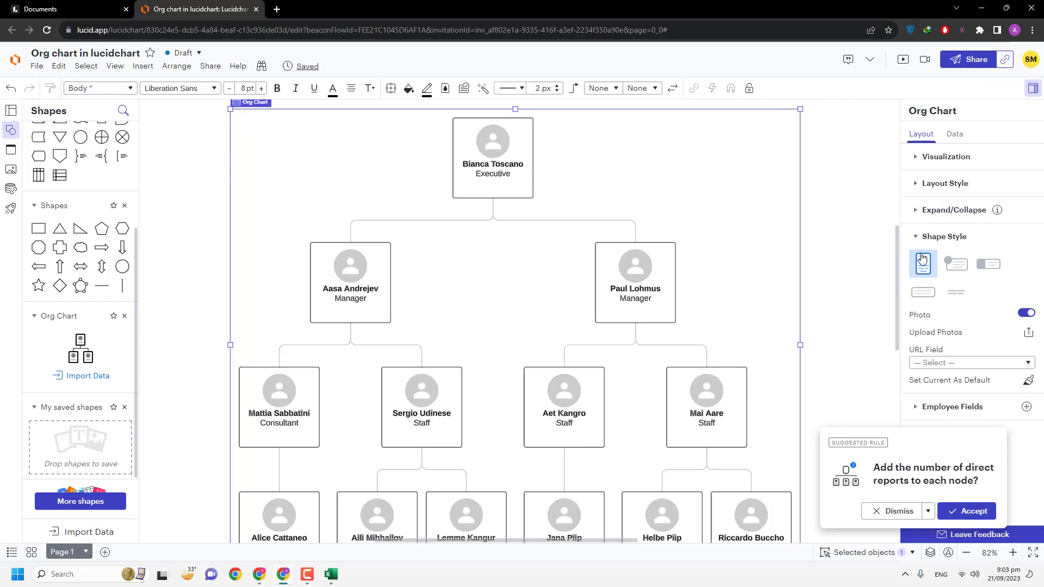
# - Switch the org chart to wide horizontal cards with square photo blocks on the left
pyautogui.click(959, 265)
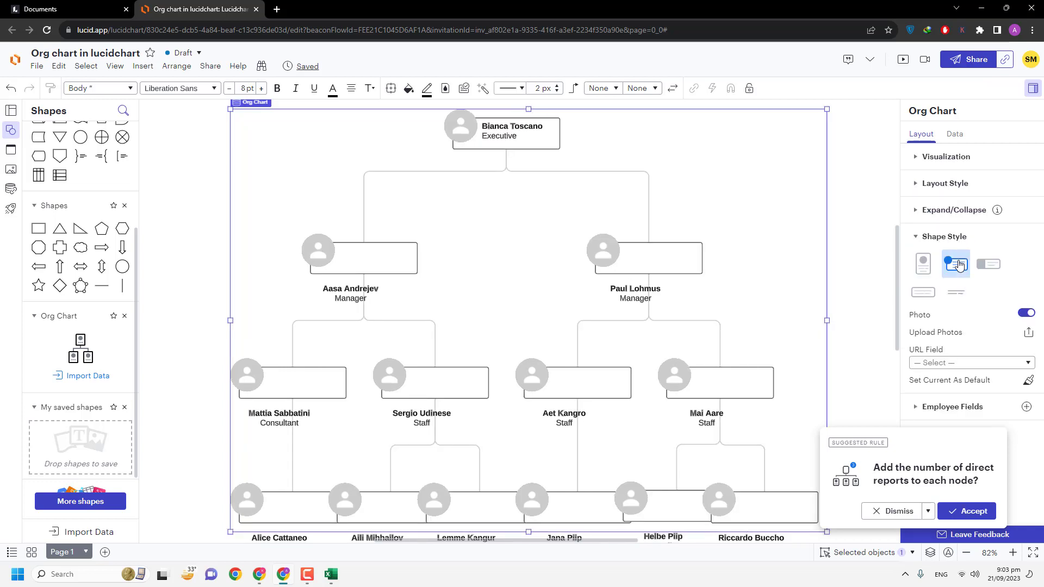
pyautogui.click(987, 268)
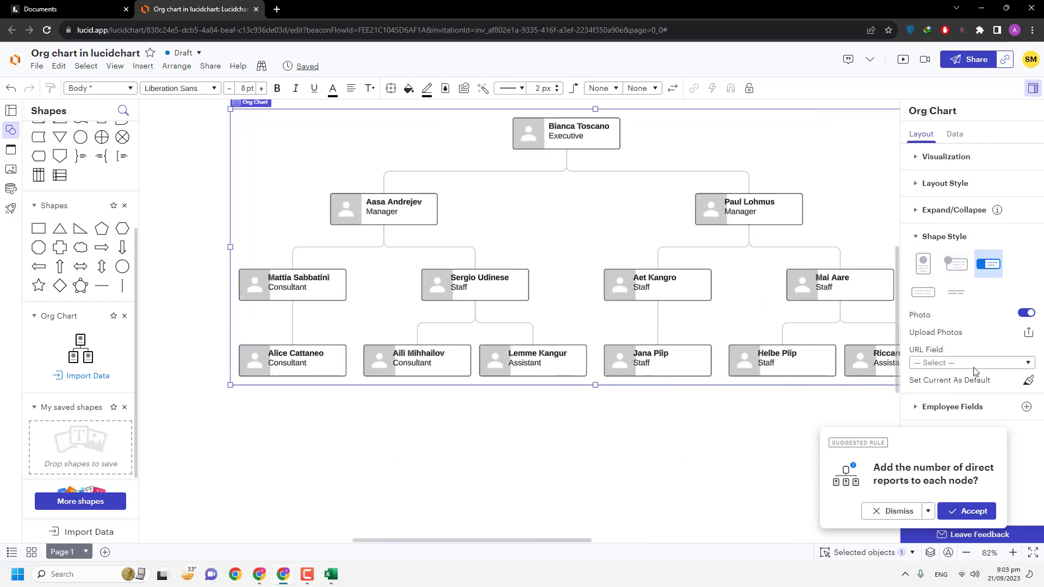
pyautogui.click(704, 475)
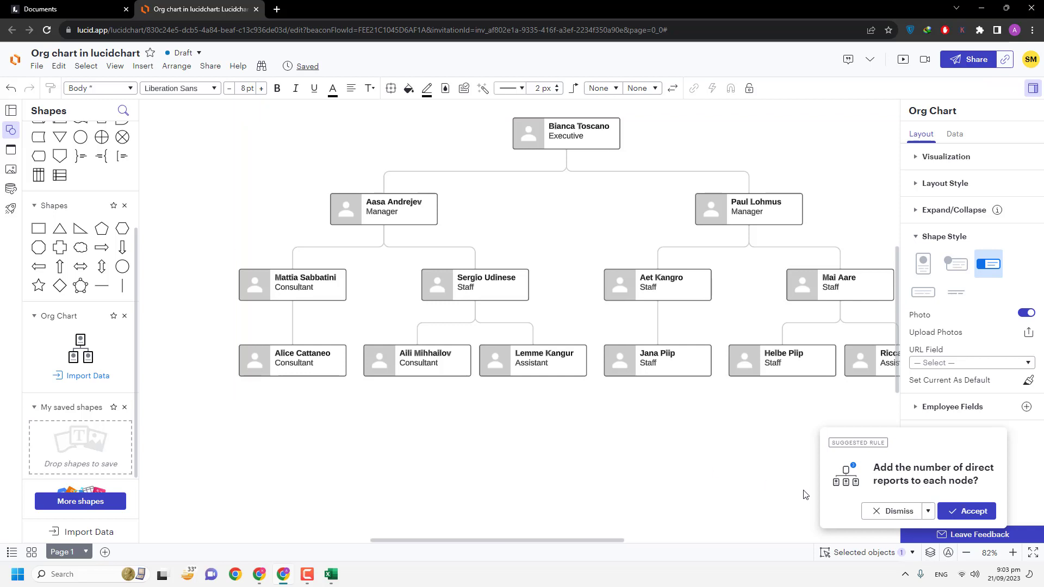
# - Accept the suggested rule adding direct-report count badges to manager cards
pyautogui.click(972, 511)
pyautogui.scroll(2, 709, 456)
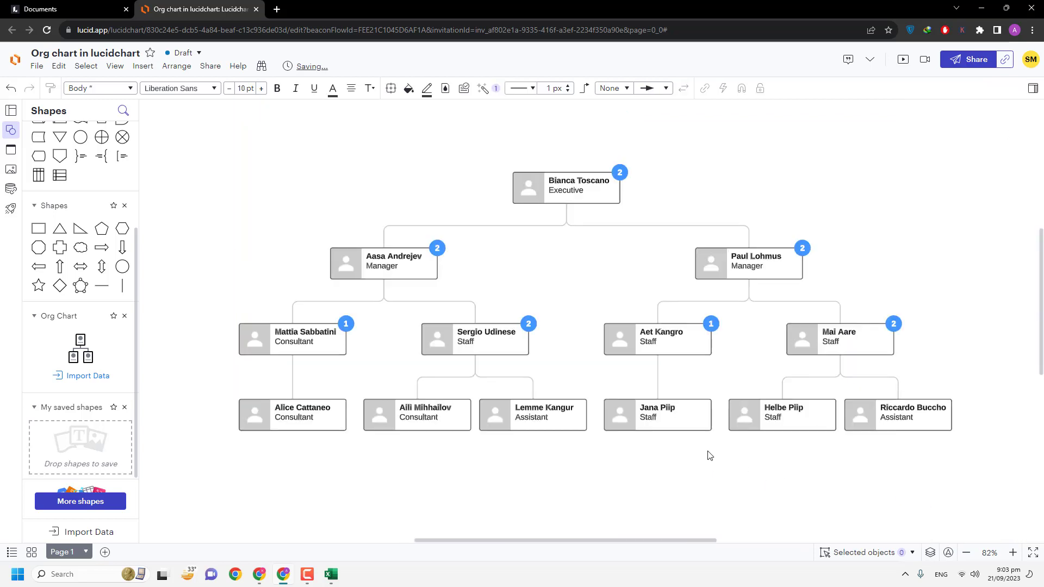
pyautogui.click(692, 344)
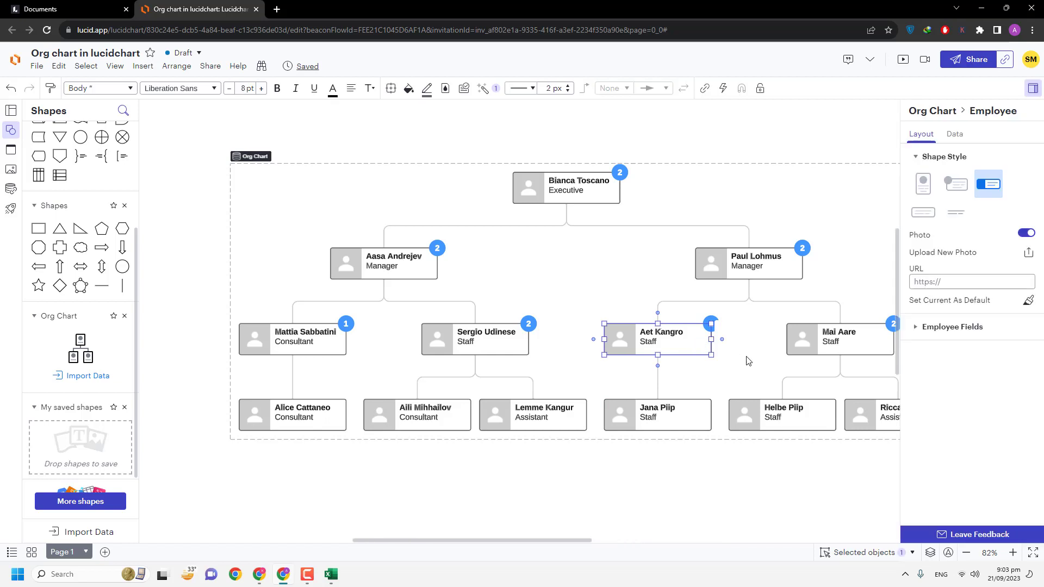
pyautogui.click(827, 516)
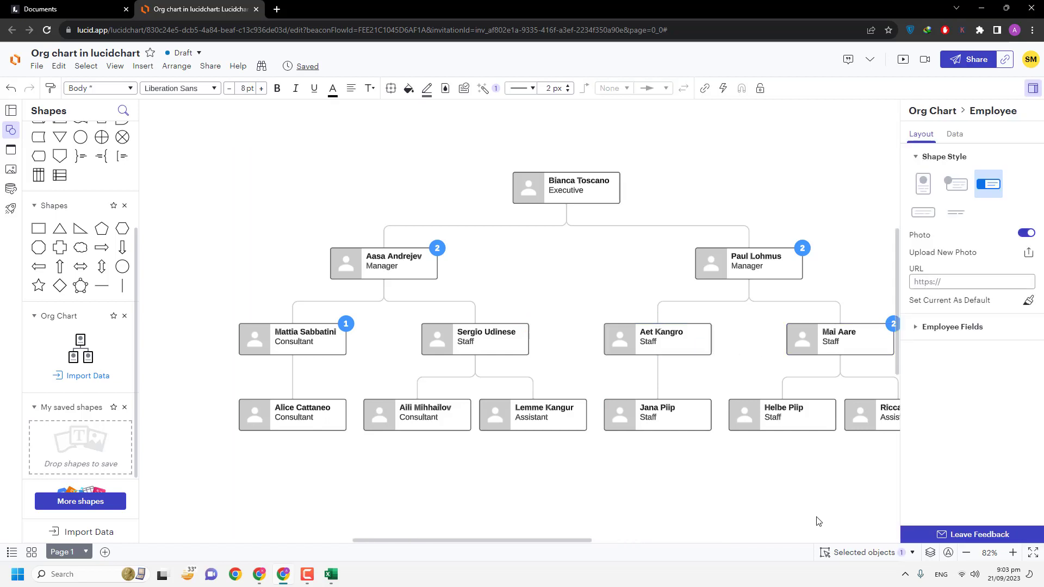